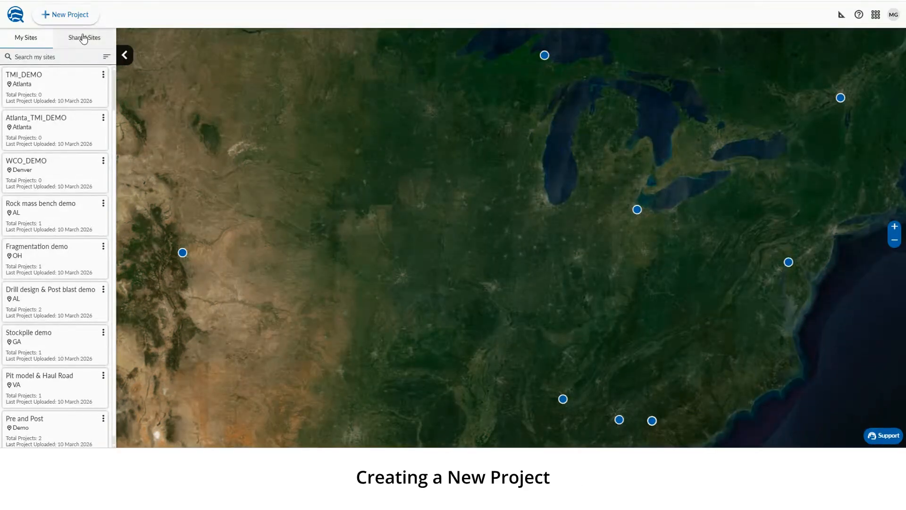
Start a new project from JPEG images and create a new site named TMI_GCP_DEMO with the location Denver
{"action": "left_click", "coordinate": [39, 10]}
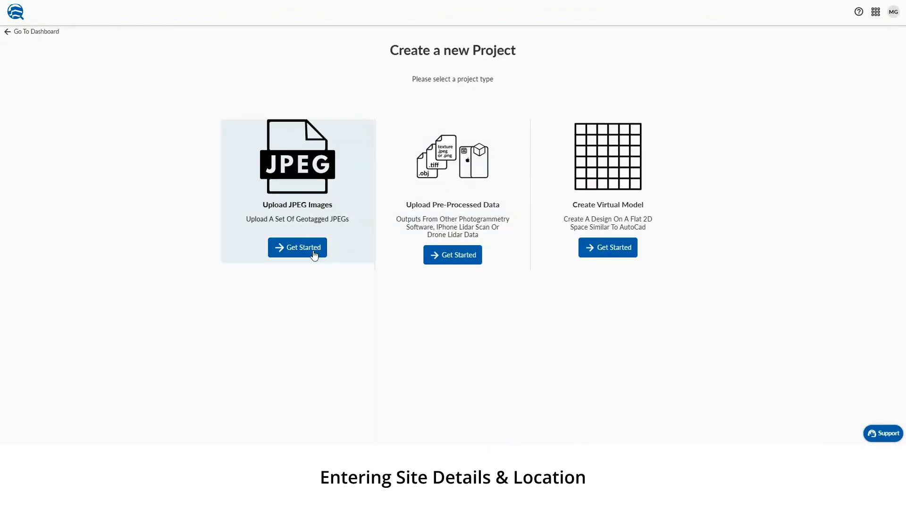
{"action": "left_click", "coordinate": [313, 254]}
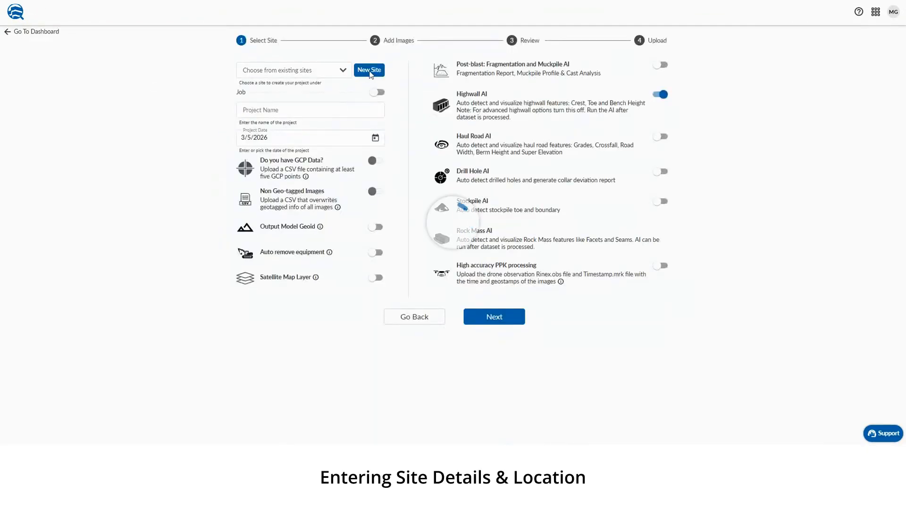
{"action": "left_click", "coordinate": [369, 69]}
{"action": "left_click", "coordinate": [302, 137]}
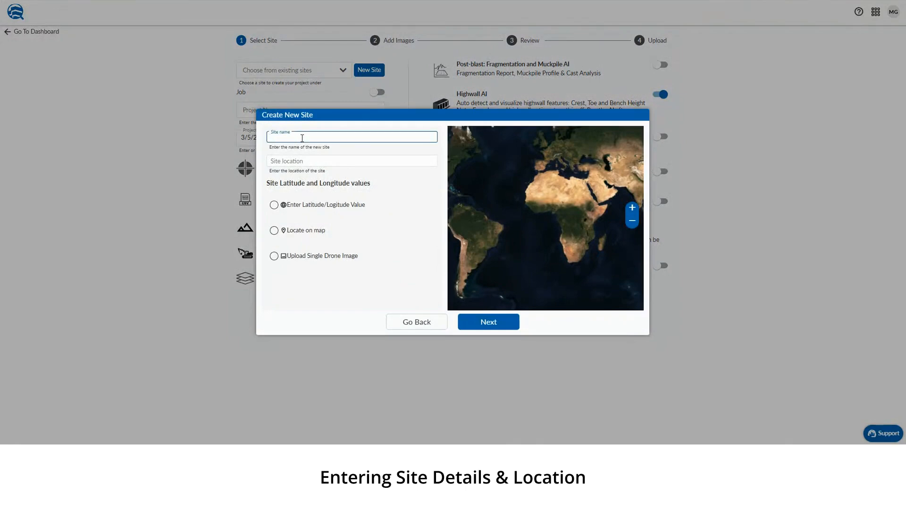
{"action": "type", "text": "TMI_GCP_DEMO"}
{"action": "left_click", "coordinate": [293, 162]}
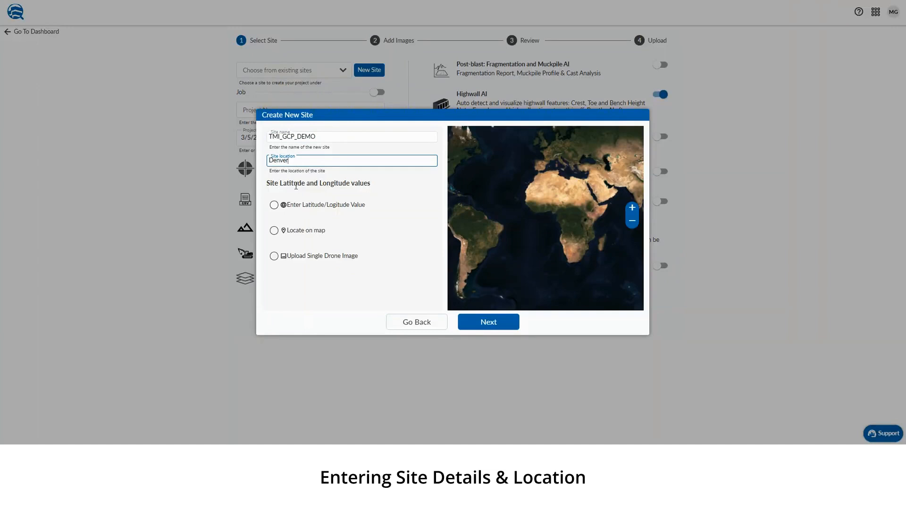
Set the site's latitude and longitude from a single drone image in Trimble Connect's Demo Data folder Rock_Mass_Bench1
{"action": "left_click", "coordinate": [274, 255]}
{"action": "left_click", "coordinate": [364, 293]}
{"action": "left_click", "coordinate": [487, 223]}
{"action": "left_click", "coordinate": [437, 259]}
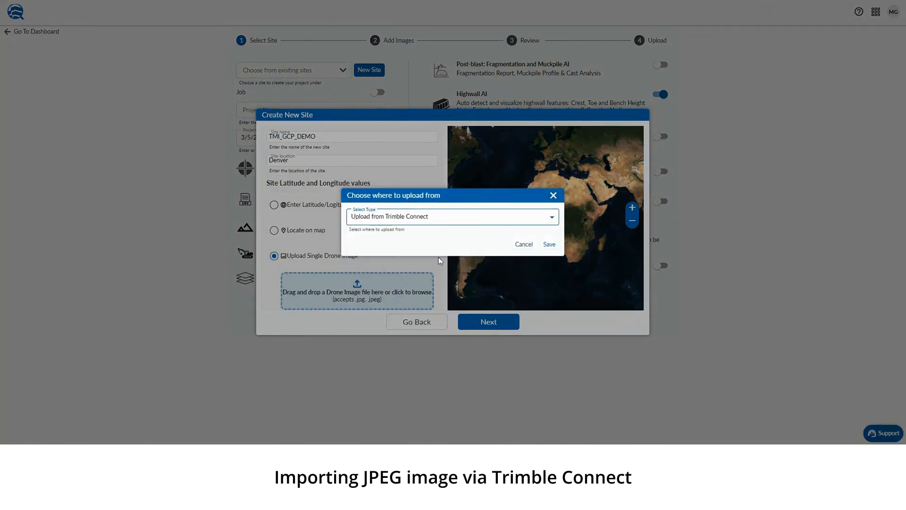
{"action": "left_click", "coordinate": [548, 244]}
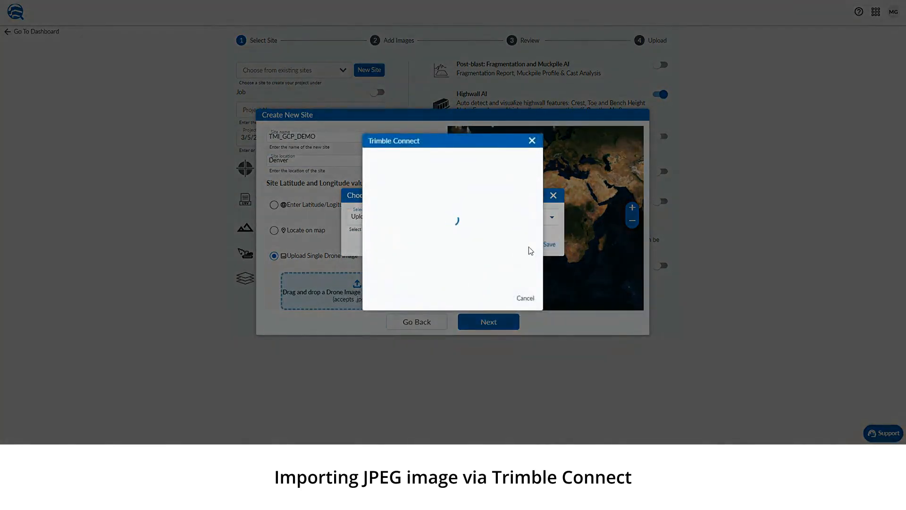
{"action": "left_click", "coordinate": [379, 198]}
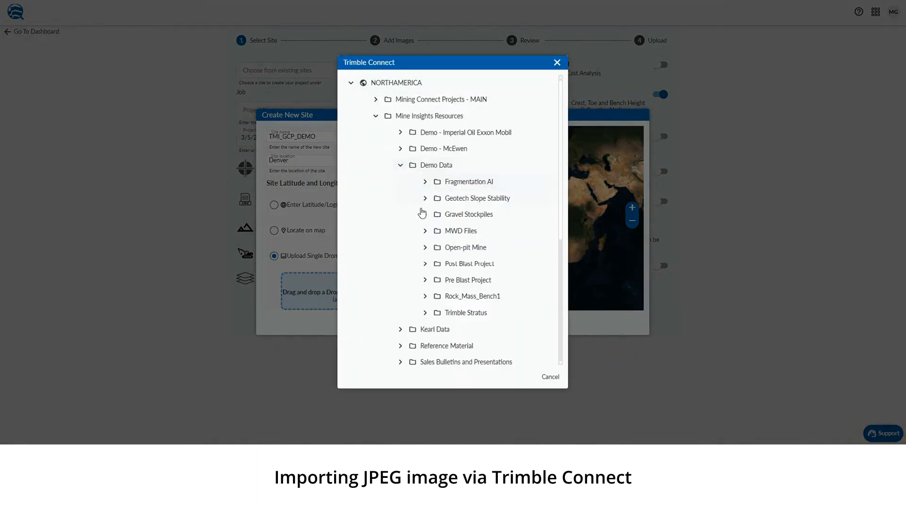
{"action": "left_click", "coordinate": [425, 296]}
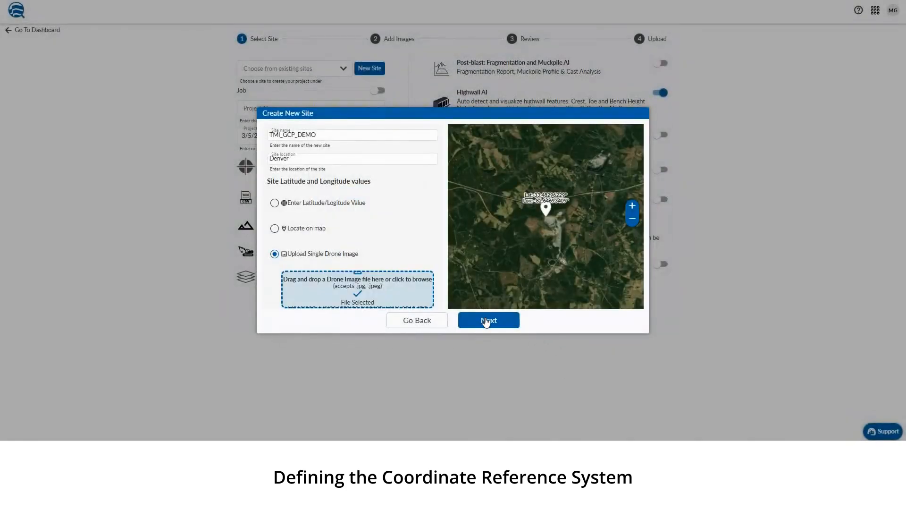
Continue to the site's coordinate system setup and look through the Published System, Local Grid System and Proj4 String options
{"action": "left_click", "coordinate": [489, 321]}
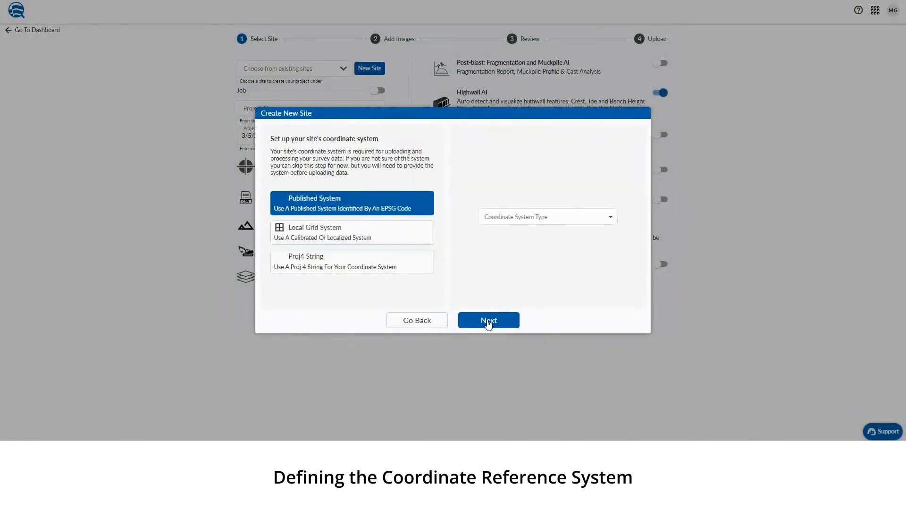
{"action": "left_click", "coordinate": [586, 222]}
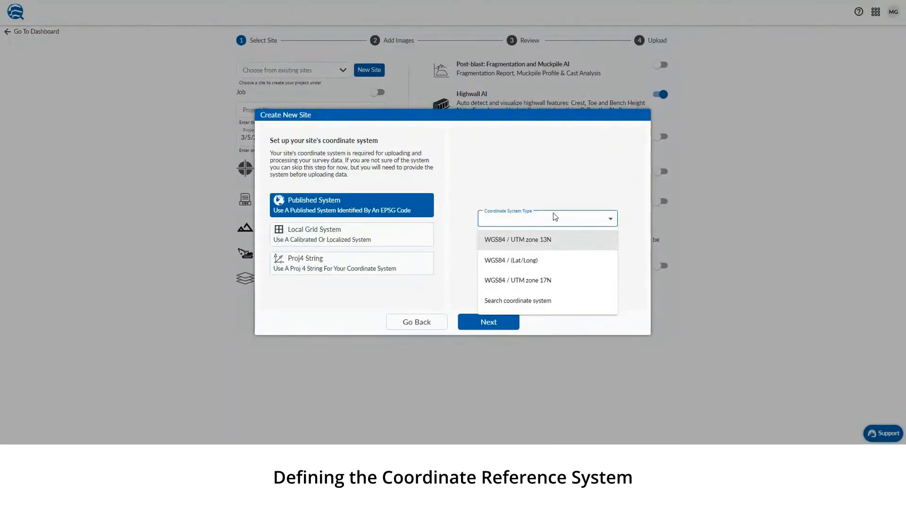
{"action": "left_click", "coordinate": [542, 218]}
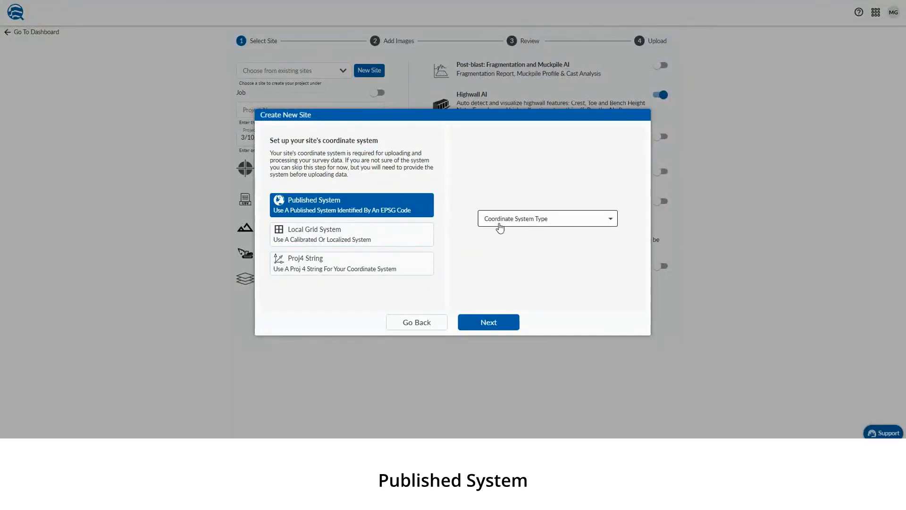
{"action": "left_click", "coordinate": [398, 237]}
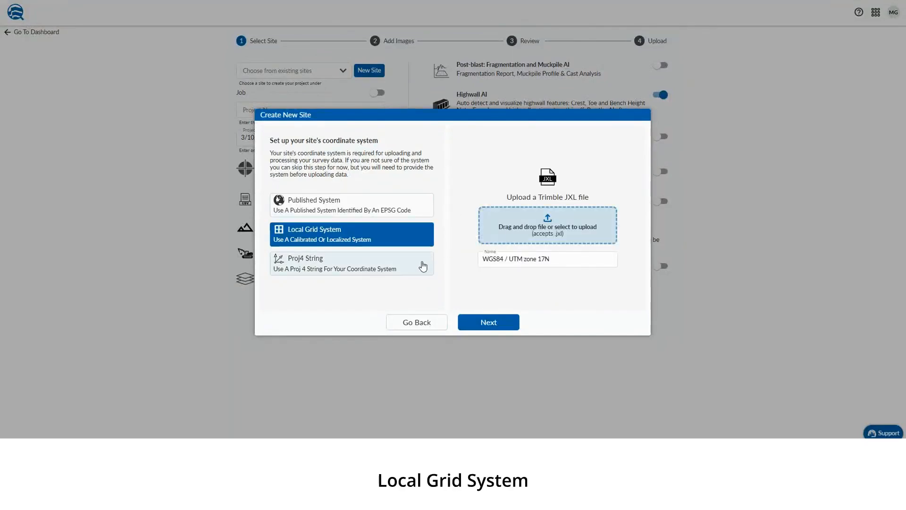
{"action": "left_click", "coordinate": [423, 266]}
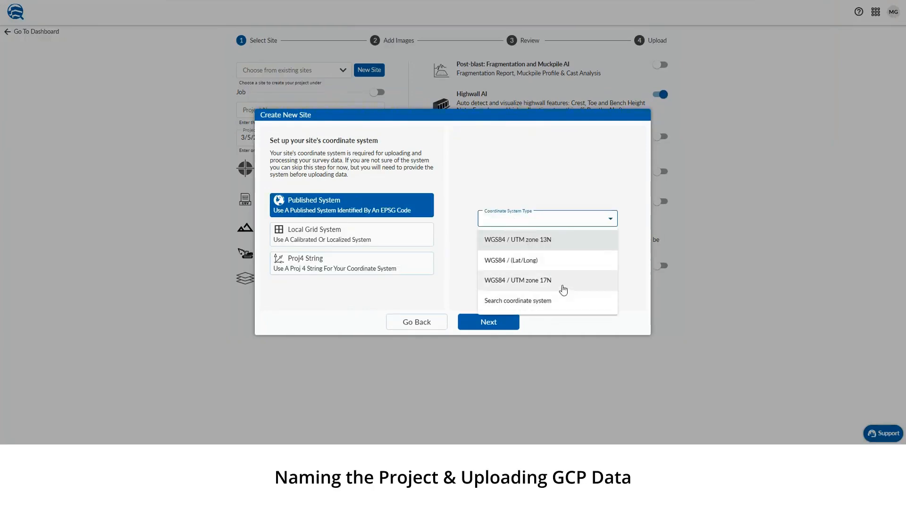
Set the site's published coordinate system to WGS84 / UTM zone 17N and submit the new site
{"action": "left_click", "coordinate": [560, 283]}
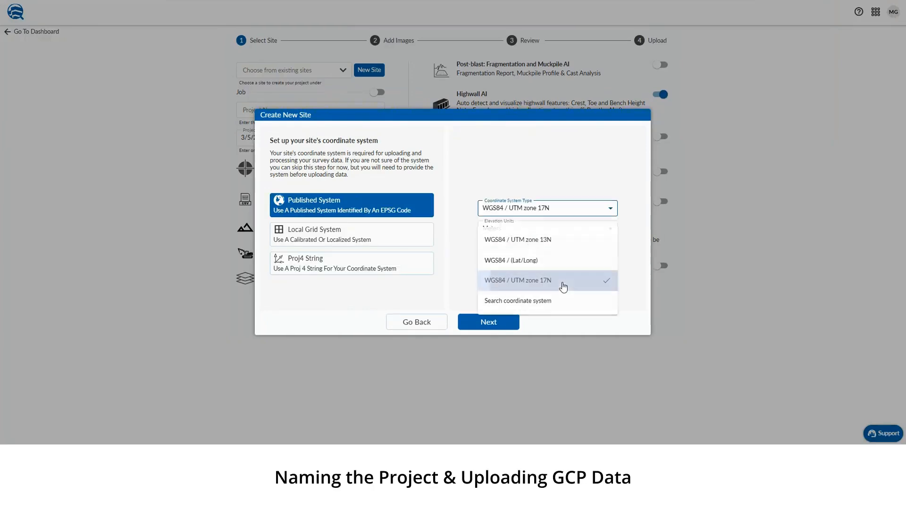
{"action": "left_click", "coordinate": [489, 323]}
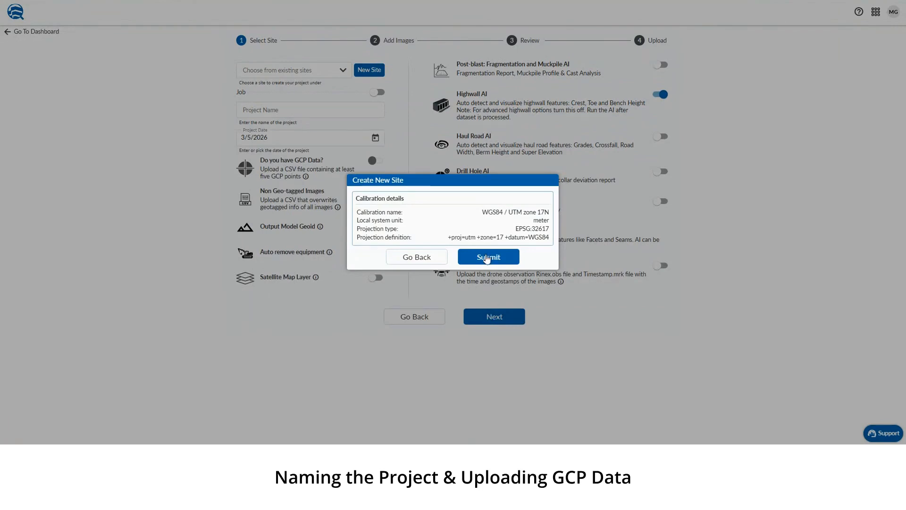
{"action": "left_click", "coordinate": [487, 257]}
Assign the project to the TMI_GCP_DEMO site, name it TMI_GCP, and turn on the GCP data option
{"action": "left_click", "coordinate": [304, 71]}
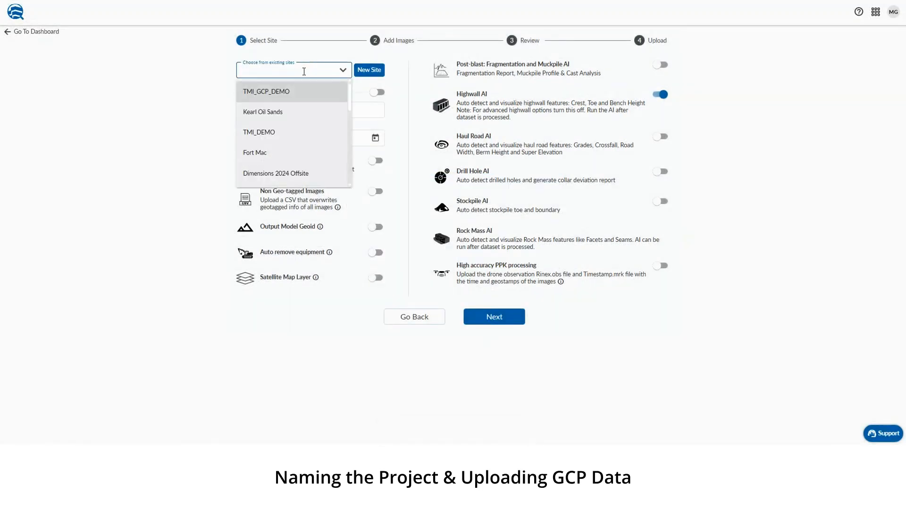
{"action": "left_click", "coordinate": [291, 93]}
{"action": "left_click", "coordinate": [284, 110]}
{"action": "type", "text": "TMI_GCP"}
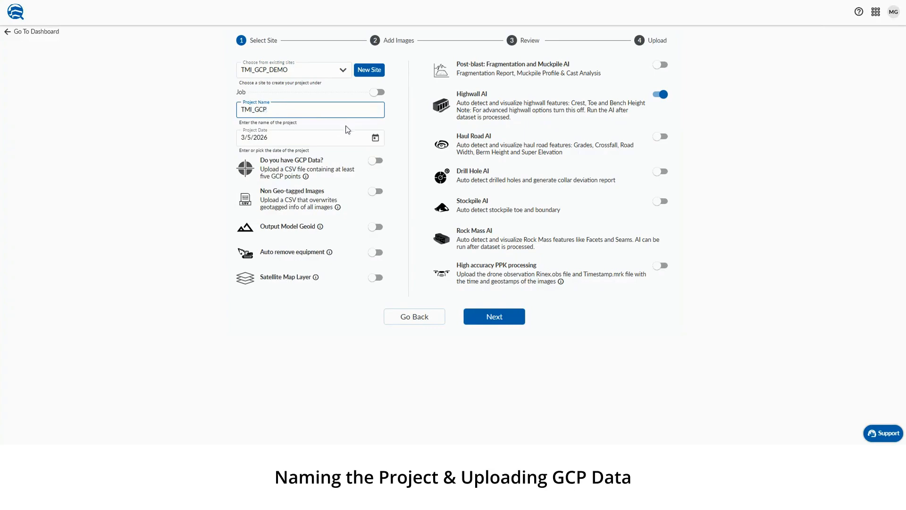
{"action": "left_click", "coordinate": [376, 162]}
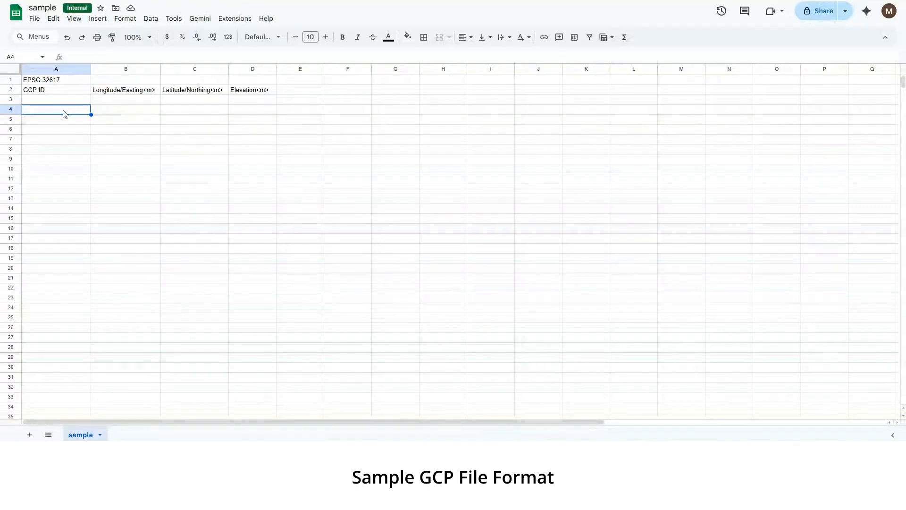
In Google Sheets, examine the GCP file format: the EPSG code row, the column headers, and the GCP coordinates in GCPs_RM1_Bench
{"action": "left_click", "coordinate": [79, 82]}
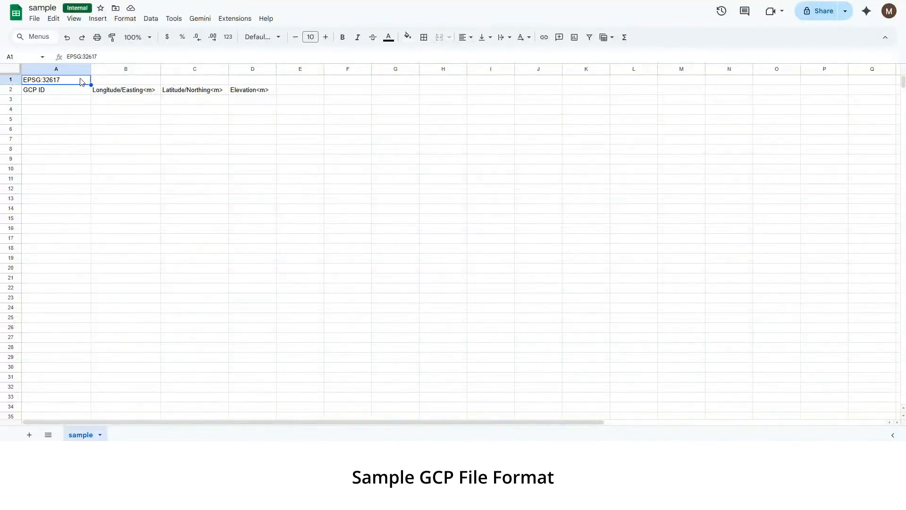
{"action": "left_click", "coordinate": [71, 92]}
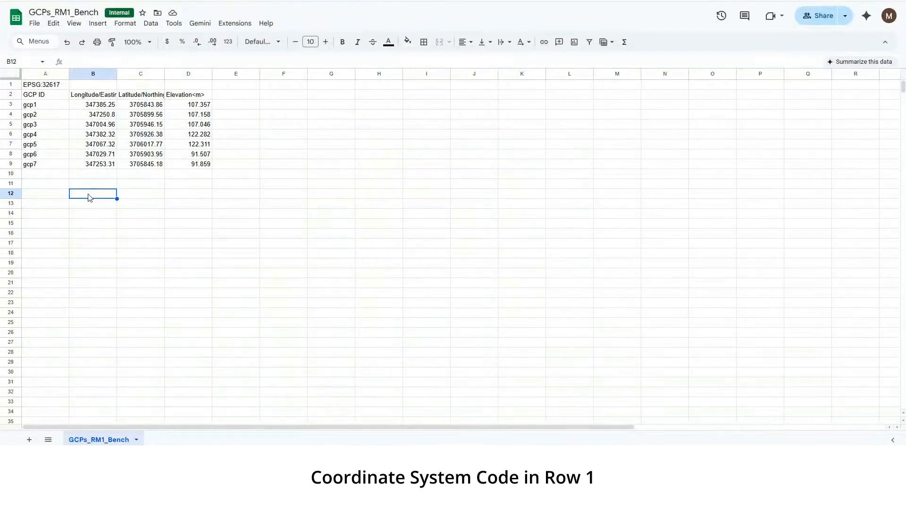
{"action": "left_click", "coordinate": [40, 86]}
{"action": "left_click_drag", "start_coordinate": [80, 114], "coordinate": [210, 166]}
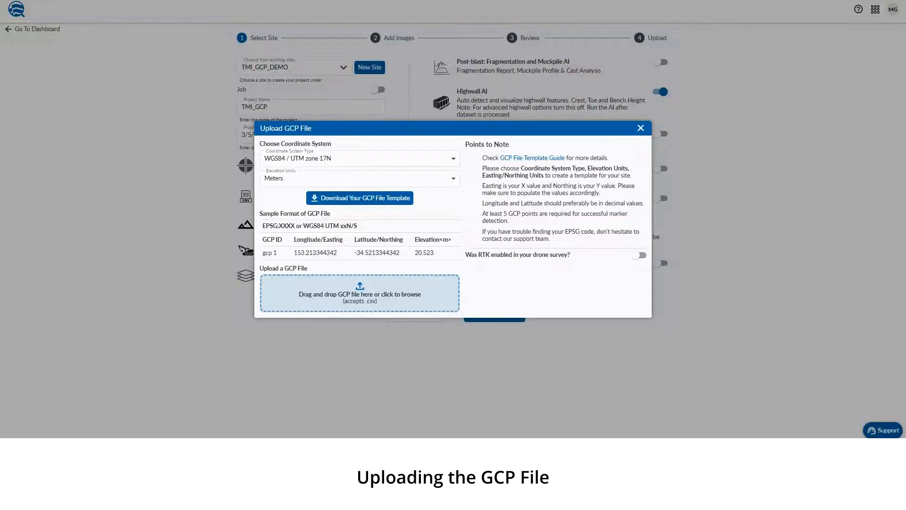
Back in Trimble Mine Insights, upload GCPs_RM1_Bench.csv from Trimble Connect's Rock_Mass_Bench1 folder and submit it for AI detection of GCPs
{"action": "left_click", "coordinate": [370, 286]}
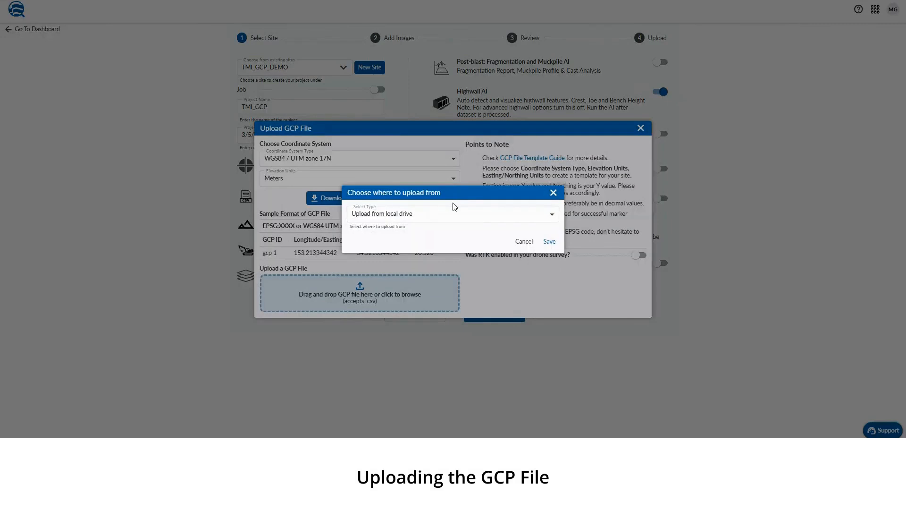
{"action": "left_click", "coordinate": [453, 215]}
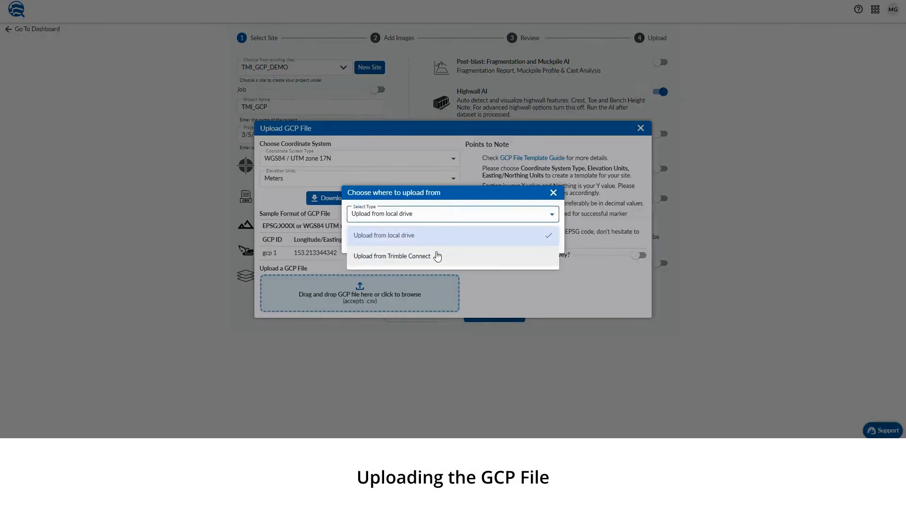
{"action": "left_click", "coordinate": [440, 255]}
{"action": "left_click", "coordinate": [548, 242]}
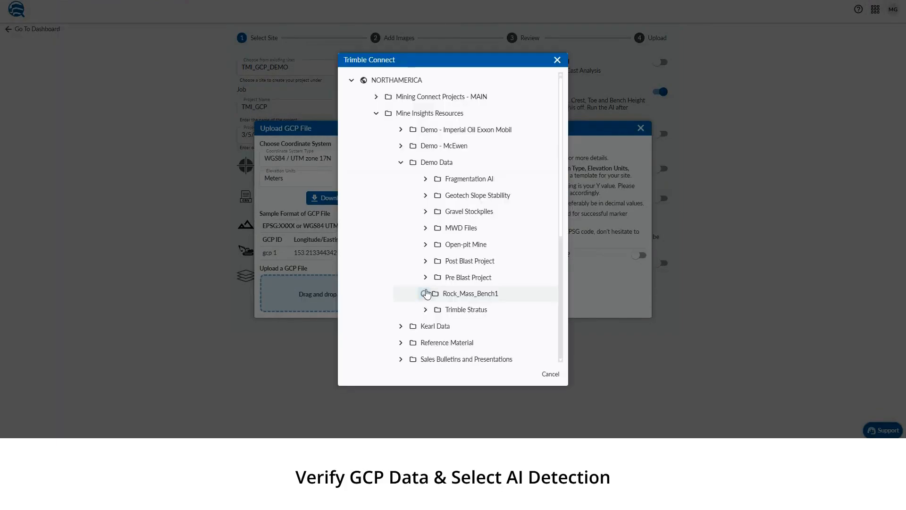
{"action": "left_click", "coordinate": [486, 307]}
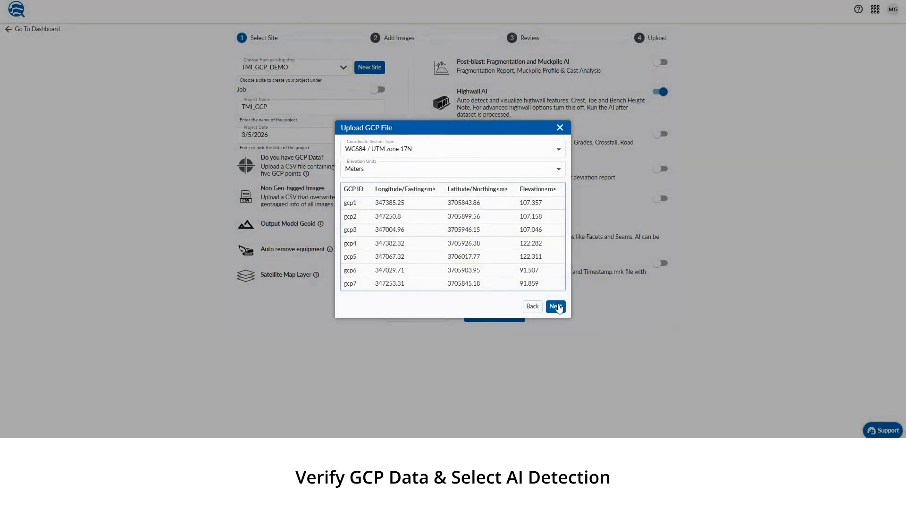
{"action": "left_click", "coordinate": [556, 306]}
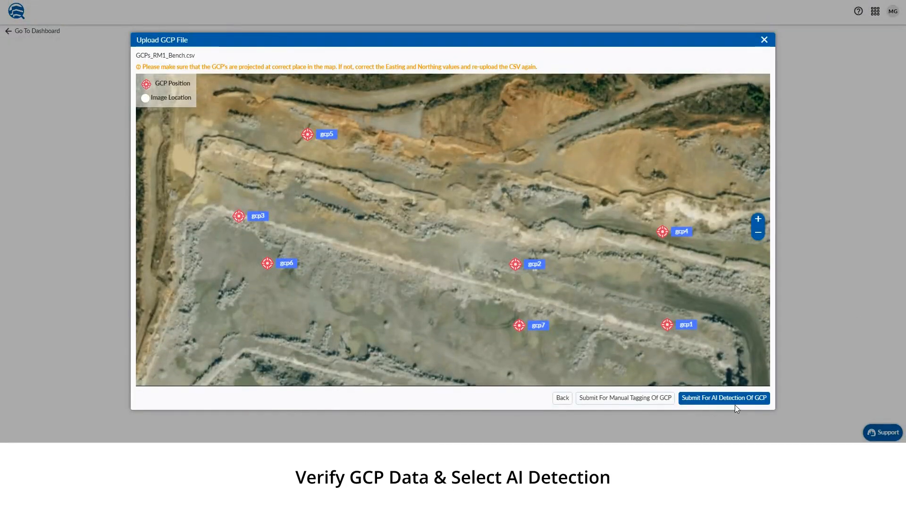
{"action": "left_click", "coordinate": [725, 398]}
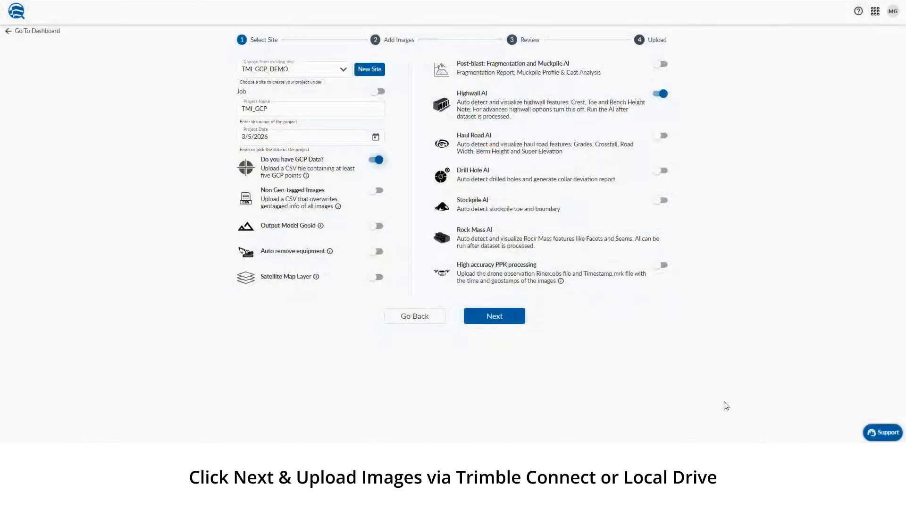
Import all JPG images from Trimble Connect's Rock_Mass_Bench1 folder into the project and continue to the review
{"action": "left_click", "coordinate": [494, 316]}
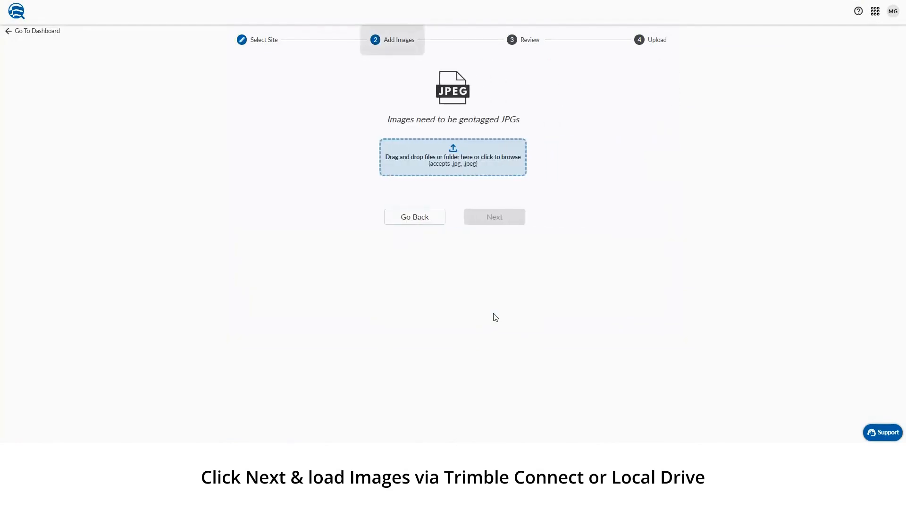
{"action": "left_click", "coordinate": [439, 157]}
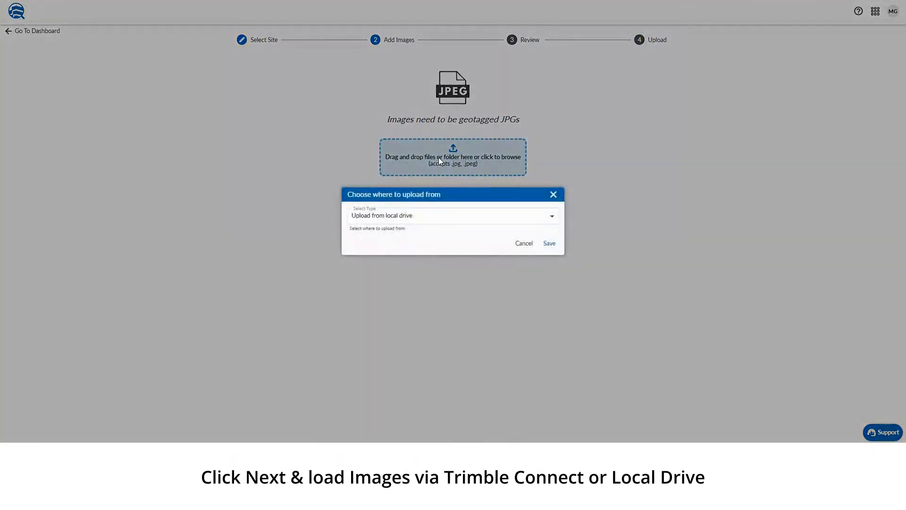
{"action": "left_click", "coordinate": [438, 220]}
{"action": "left_click", "coordinate": [431, 257]}
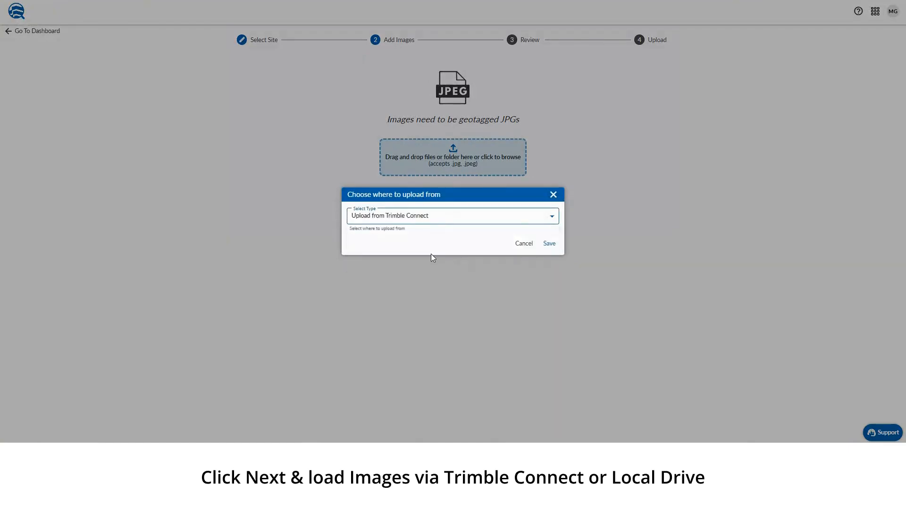
{"action": "left_click", "coordinate": [549, 244]}
{"action": "left_click", "coordinate": [376, 195]}
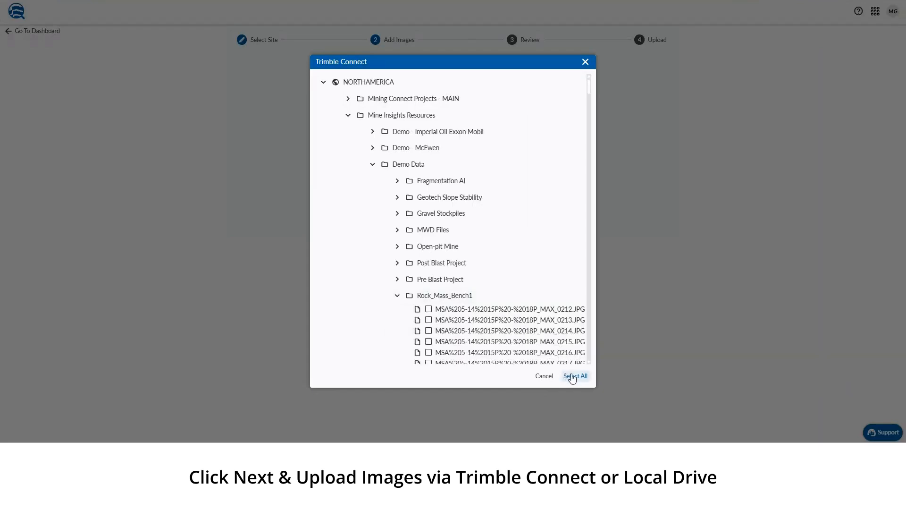
{"action": "left_click", "coordinate": [575, 376]}
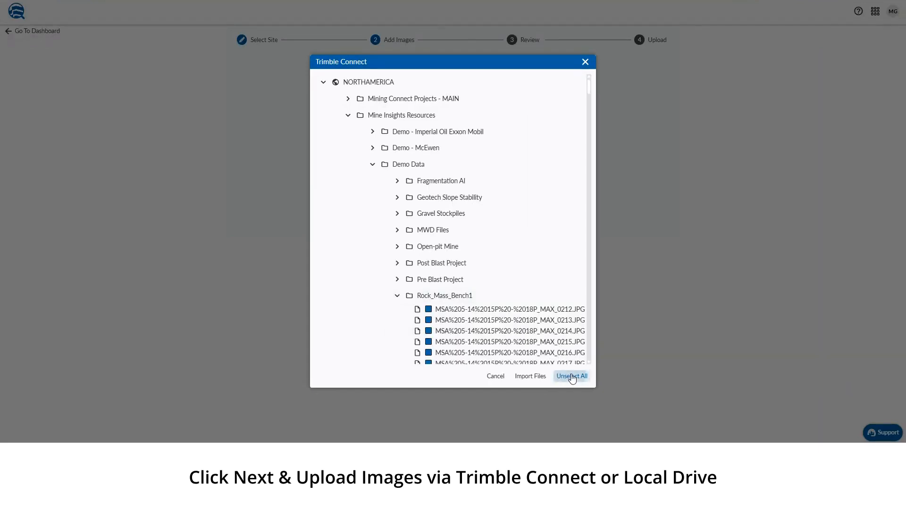
{"action": "left_click", "coordinate": [529, 376]}
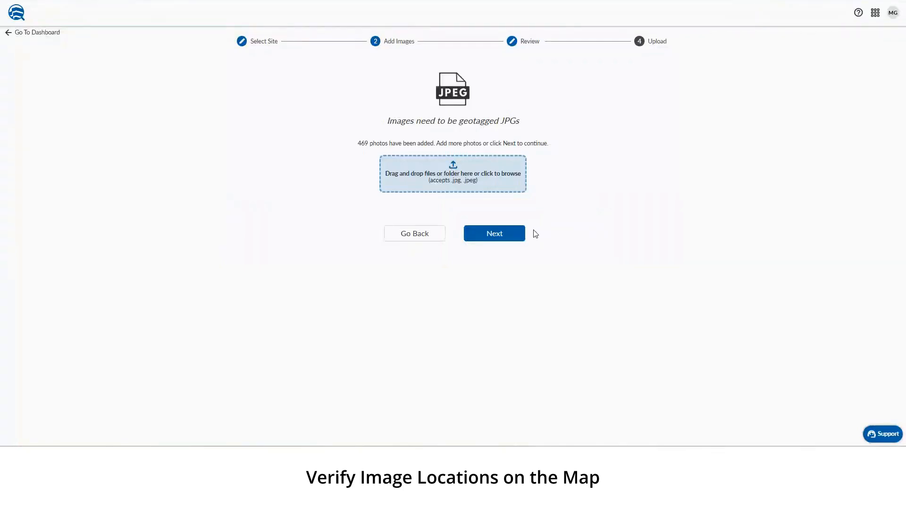
{"action": "left_click", "coordinate": [494, 233]}
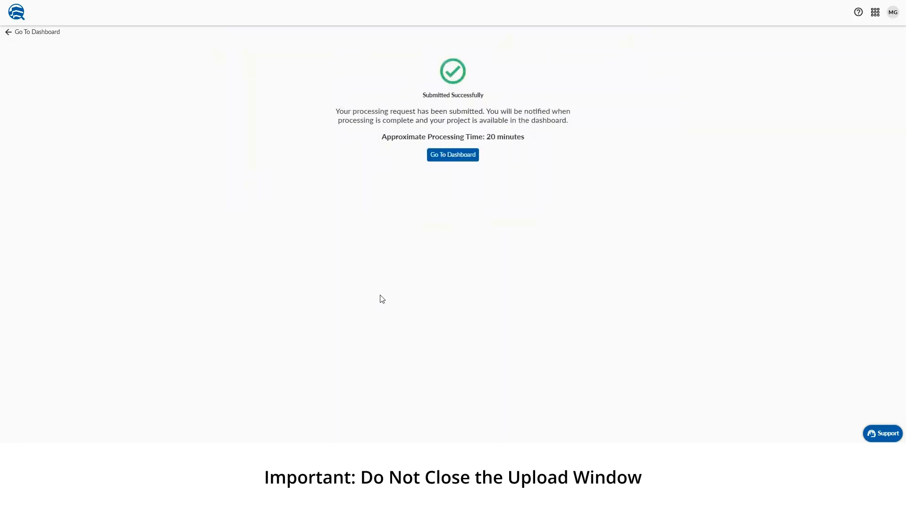
Return to the dashboard and open the TMI_GCP project of the TMI_GCP_DEMO site for GCP tying
{"action": "left_click", "coordinate": [452, 155]}
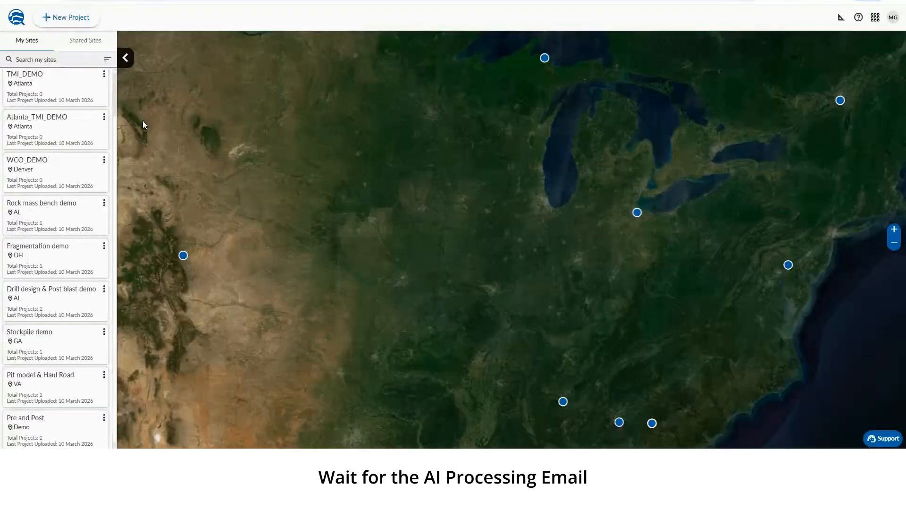
{"action": "left_click", "coordinate": [32, 78]}
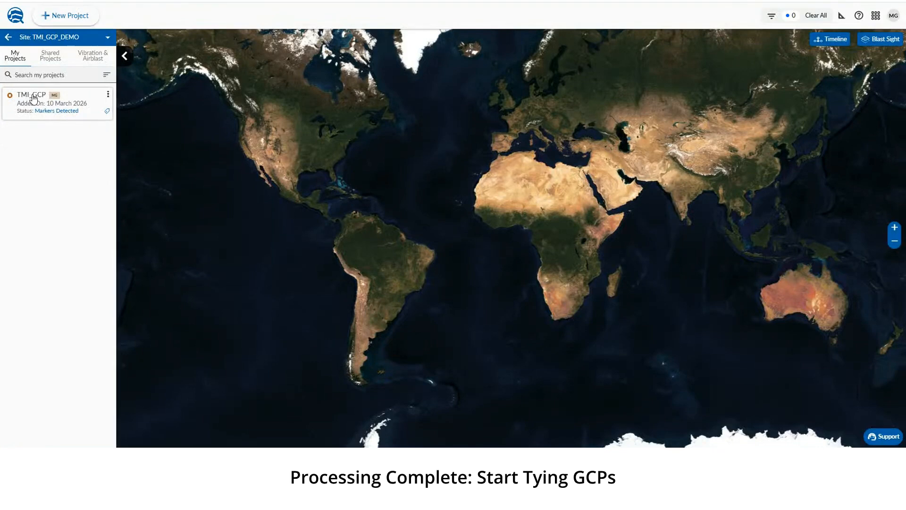
{"action": "left_click", "coordinate": [33, 97]}
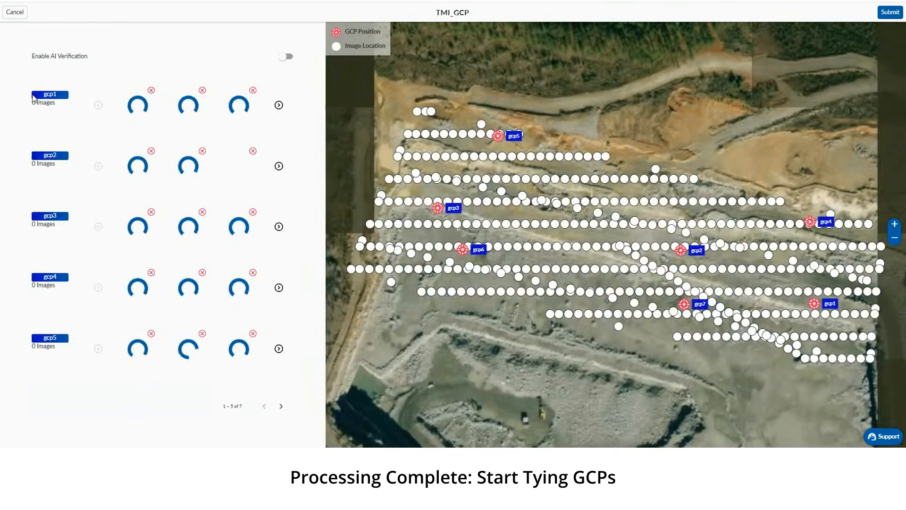
Examine the suggested images for gcp1 and the layout of GCP positions and image locations on the map
{"action": "left_click", "coordinate": [279, 105]}
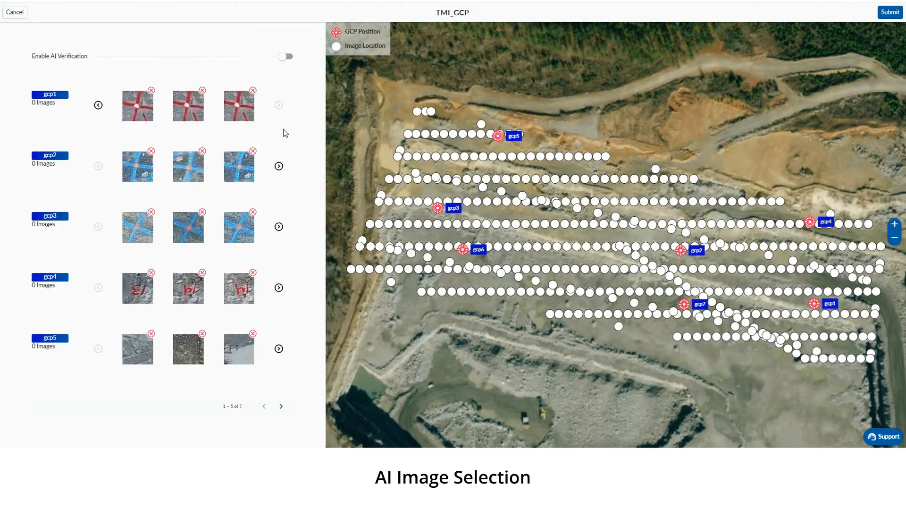
{"action": "left_click", "coordinate": [97, 105]}
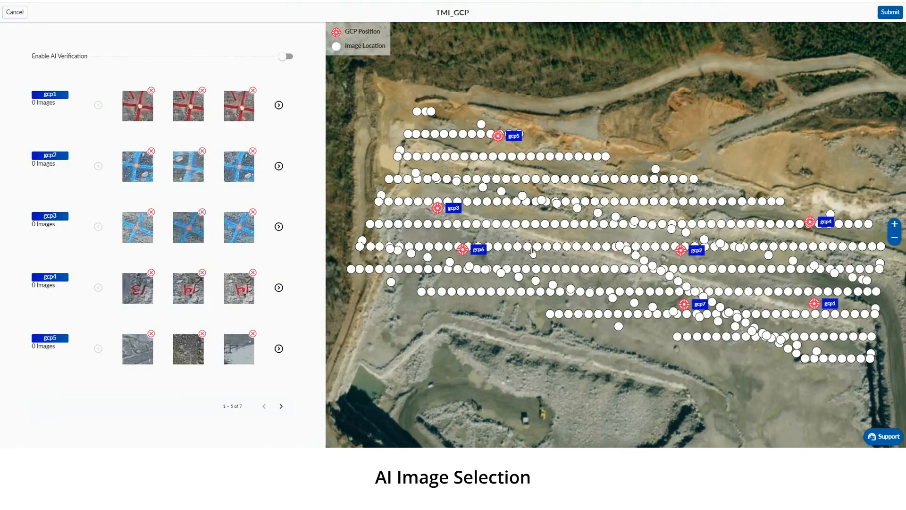
{"action": "scroll", "coordinate": [678, 257], "scroll_direction": "up", "scroll_amount": 2}
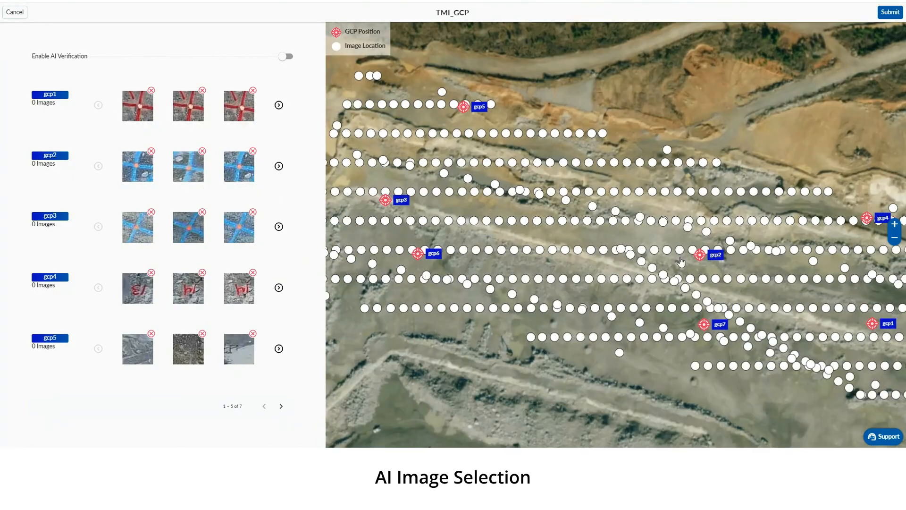
{"action": "scroll", "coordinate": [677, 256], "scroll_direction": "up", "scroll_amount": 2}
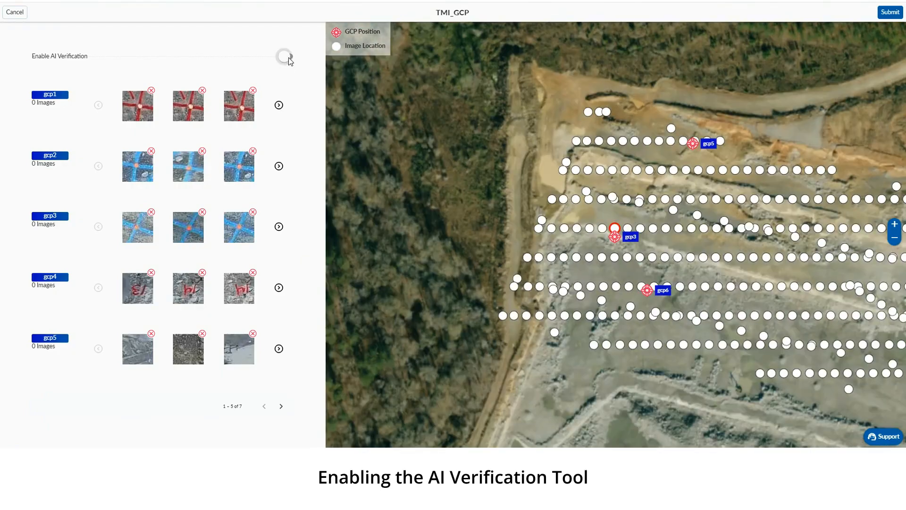
Enable AI verification of the GCPs and inspect the image links drawn around gcp7 on the map
{"action": "left_click", "coordinate": [287, 58]}
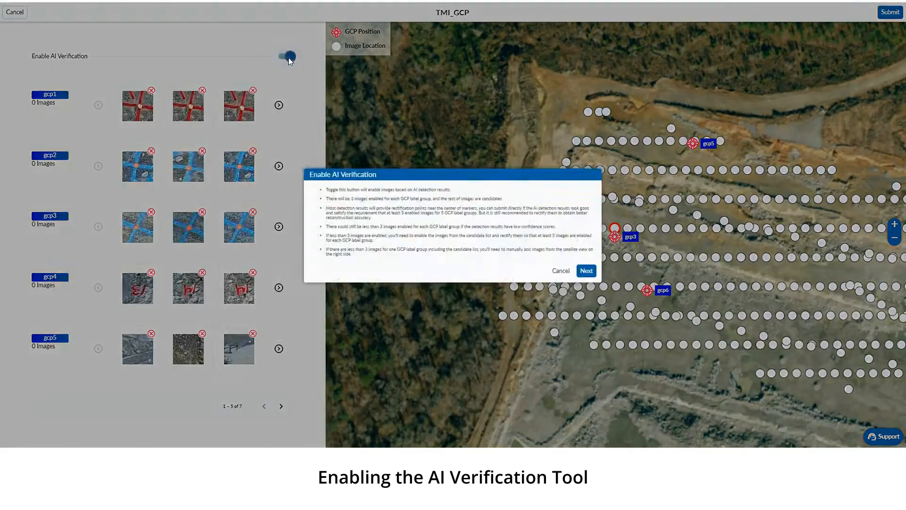
{"action": "left_click", "coordinate": [587, 271]}
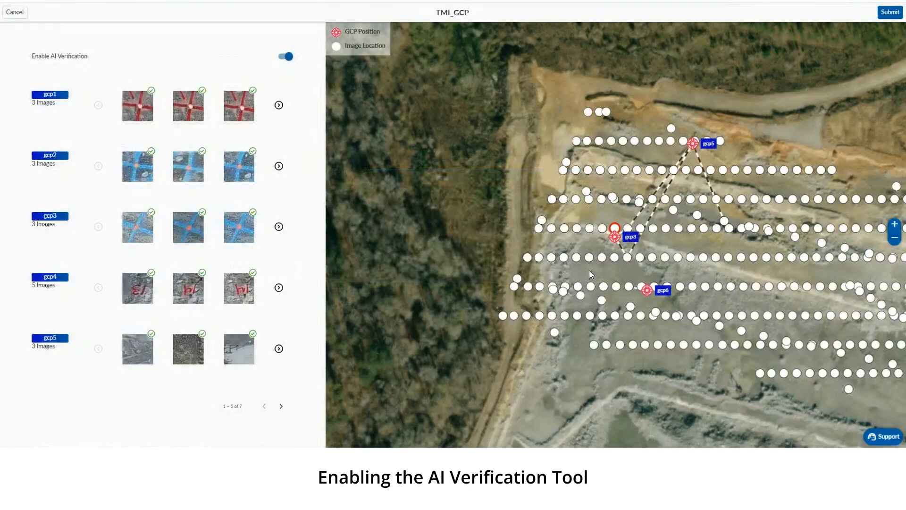
{"action": "scroll", "coordinate": [674, 269], "scroll_direction": "down", "scroll_amount": 3}
{"action": "scroll", "coordinate": [655, 265], "scroll_direction": "up", "scroll_amount": 2}
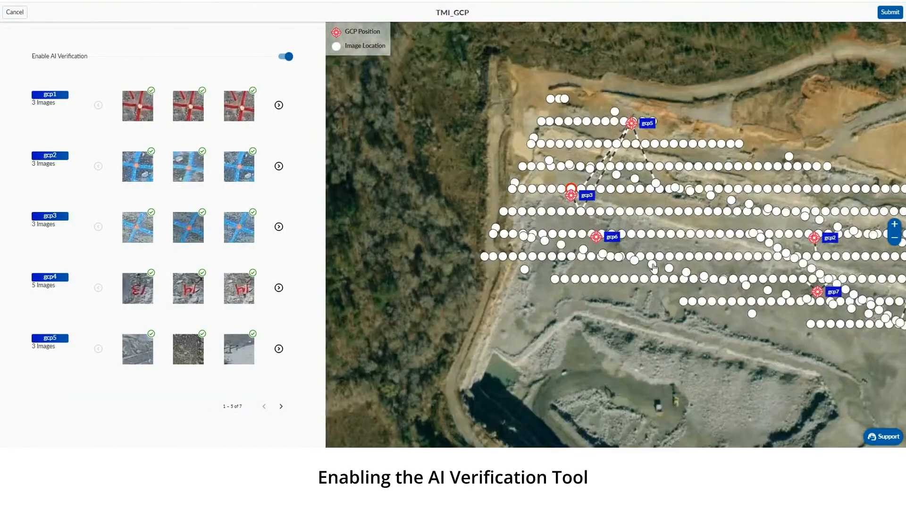
{"action": "scroll", "coordinate": [654, 267], "scroll_direction": "up", "scroll_amount": 2}
{"action": "scroll", "coordinate": [547, 216], "scroll_direction": "up", "scroll_amount": 2}
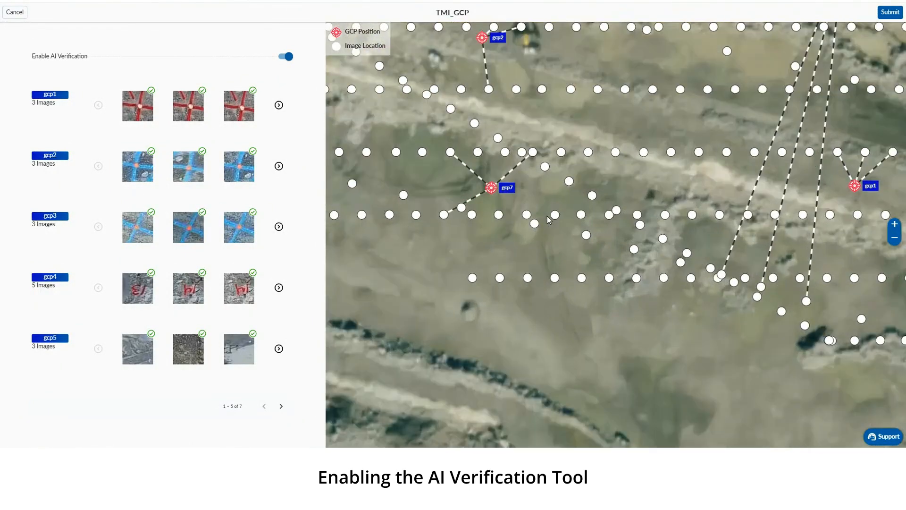
{"action": "scroll", "coordinate": [488, 191], "scroll_direction": "up", "scroll_amount": 3}
{"action": "left_click_drag", "start_coordinate": [453, 185], "coordinate": [684, 243]}
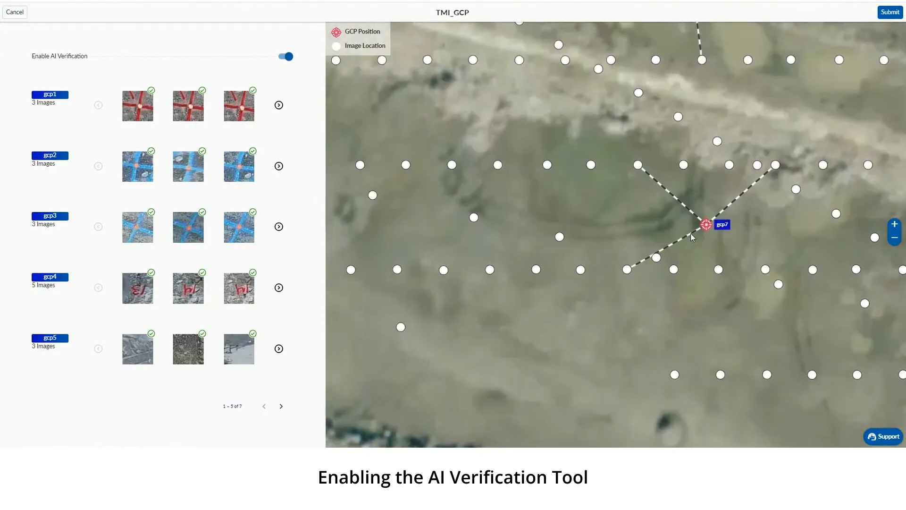
{"action": "scroll", "coordinate": [690, 233], "scroll_direction": "down", "scroll_amount": 2}
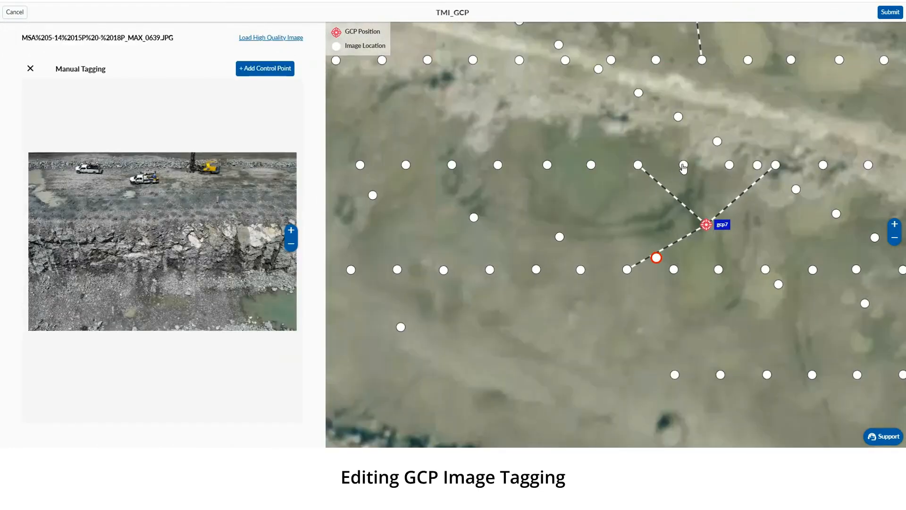
Enable the gcp7 tag in image MAX_0520 and disable it in images MAX_0519 and MAX_0563
{"action": "left_click", "coordinate": [684, 166]}
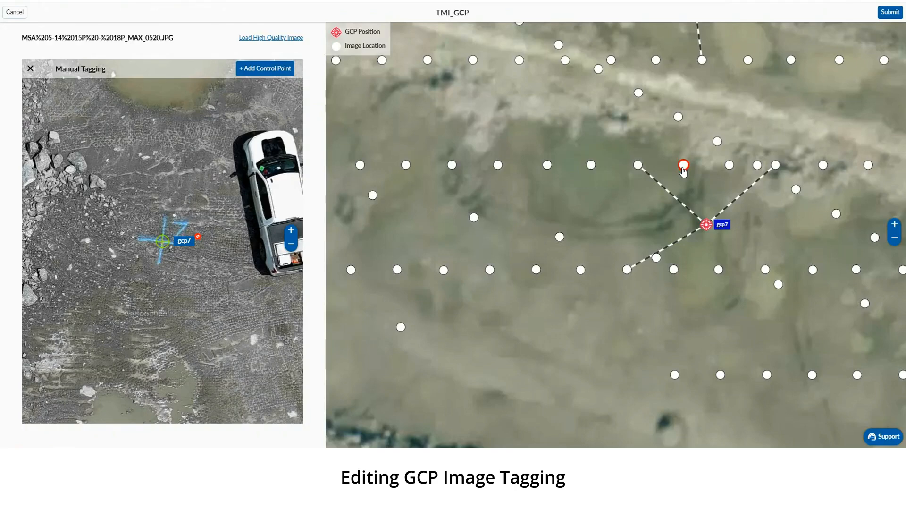
{"action": "left_click", "coordinate": [198, 238]}
{"action": "left_click", "coordinate": [639, 166]}
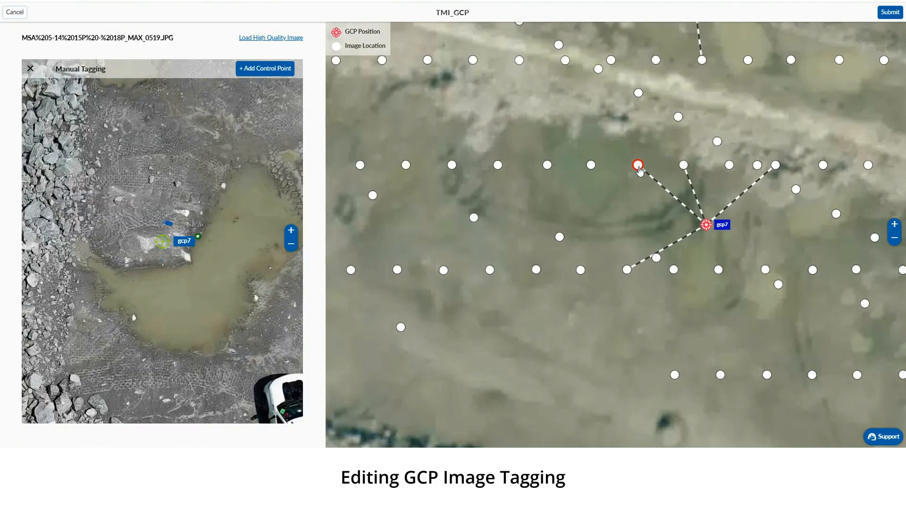
{"action": "left_click", "coordinate": [198, 238]}
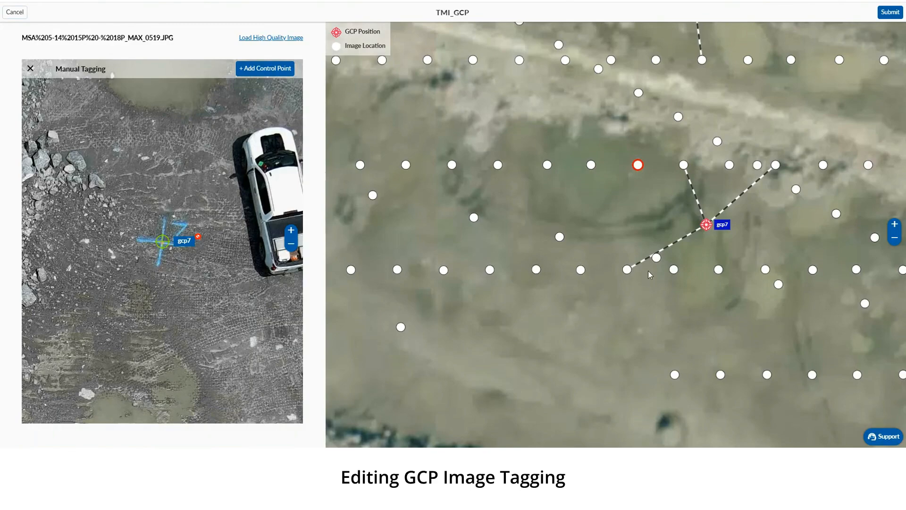
{"action": "left_click", "coordinate": [627, 270]}
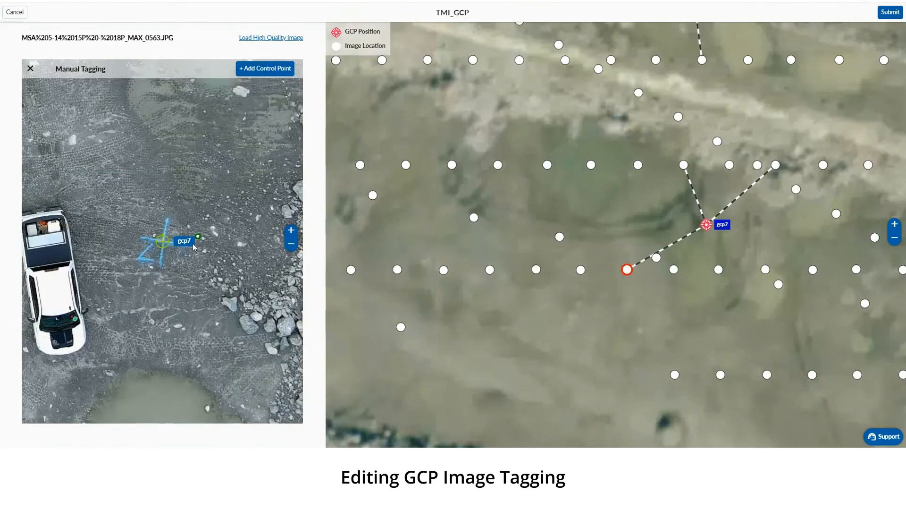
{"action": "left_click", "coordinate": [198, 238]}
Enable the gcp7 tag in images MAX_0561 and MAX_0521, and switch AI verification back off
{"action": "left_click", "coordinate": [719, 270]}
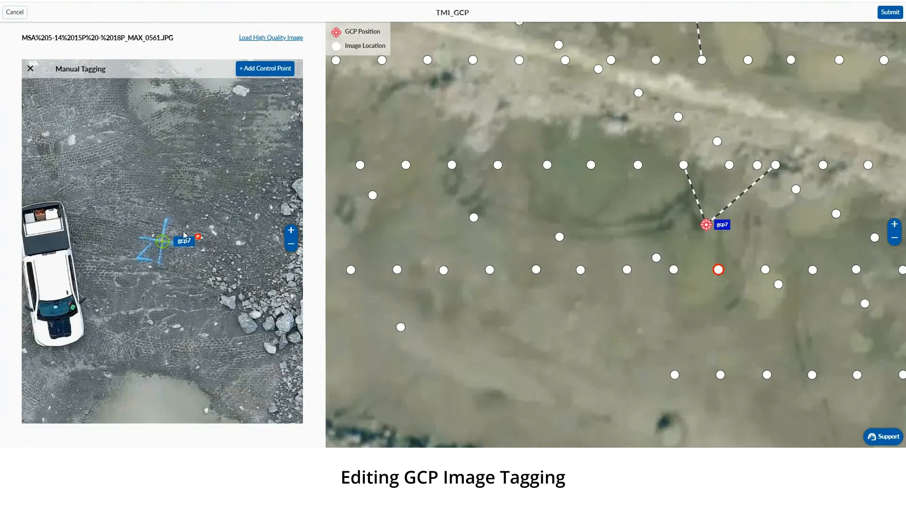
{"action": "left_click", "coordinate": [199, 240]}
{"action": "left_click", "coordinate": [729, 165]}
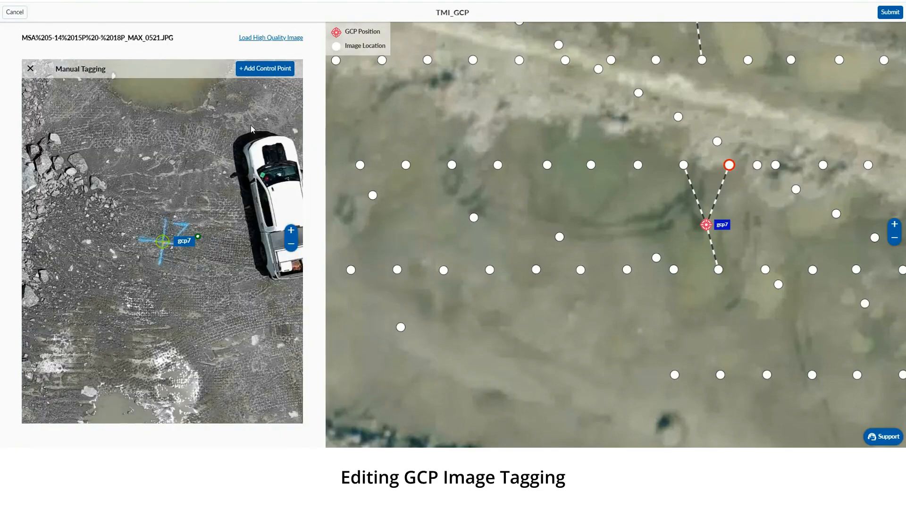
{"action": "left_click", "coordinate": [30, 69]}
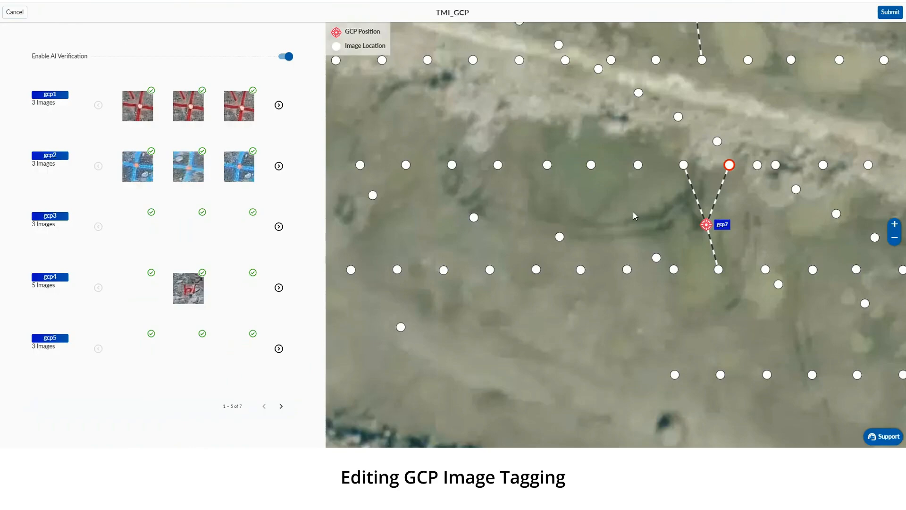
{"action": "left_click", "coordinate": [284, 57]}
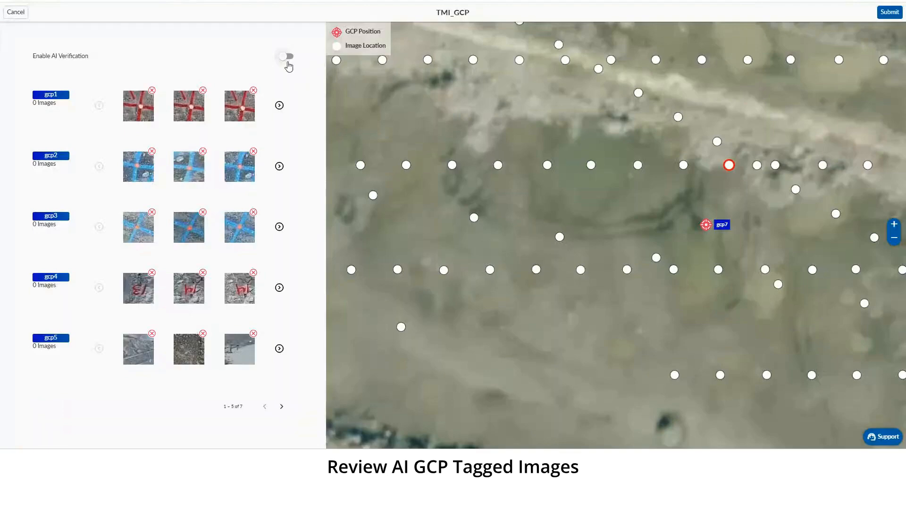
In gcp1's first suggested image, MAX_0535, place the marker on the centre of the red painted target and enable the tag
{"action": "left_click", "coordinate": [140, 113]}
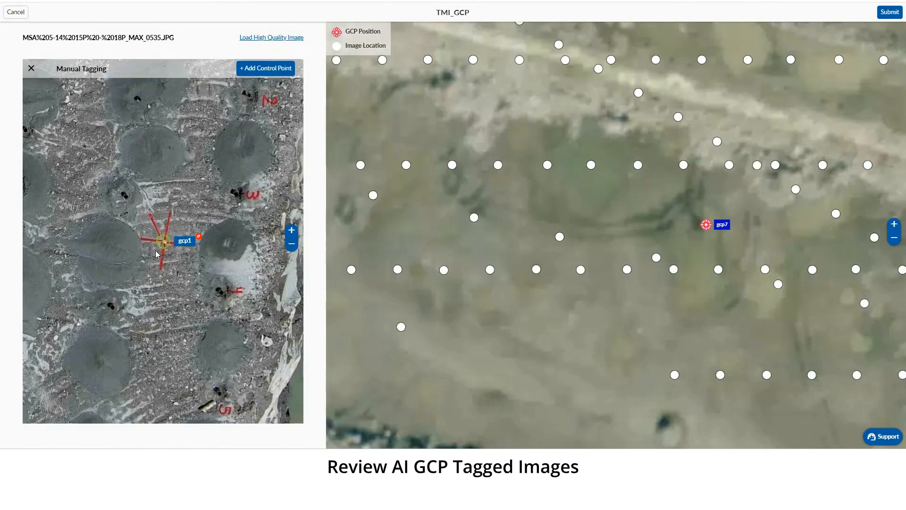
{"action": "scroll", "coordinate": [158, 254], "scroll_direction": "up", "scroll_amount": 5}
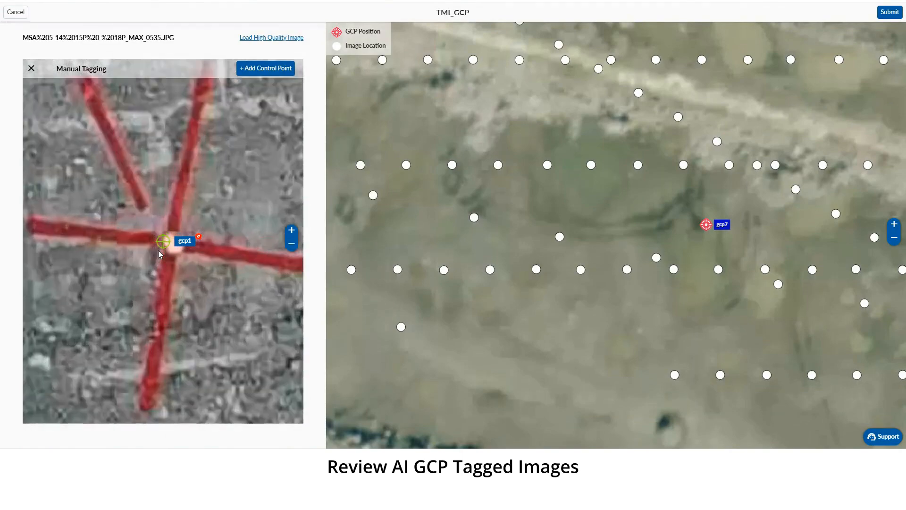
{"action": "scroll", "coordinate": [159, 252], "scroll_direction": "up", "scroll_amount": 4}
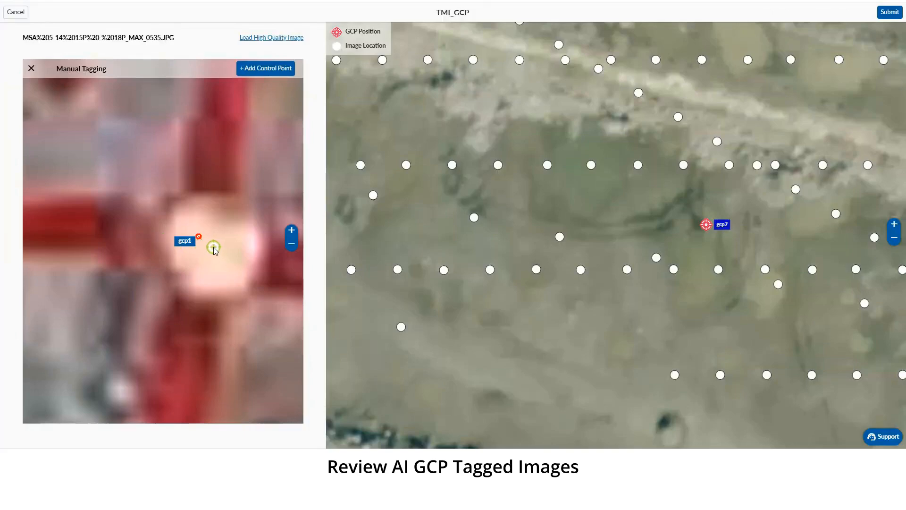
{"action": "left_click", "coordinate": [213, 248]}
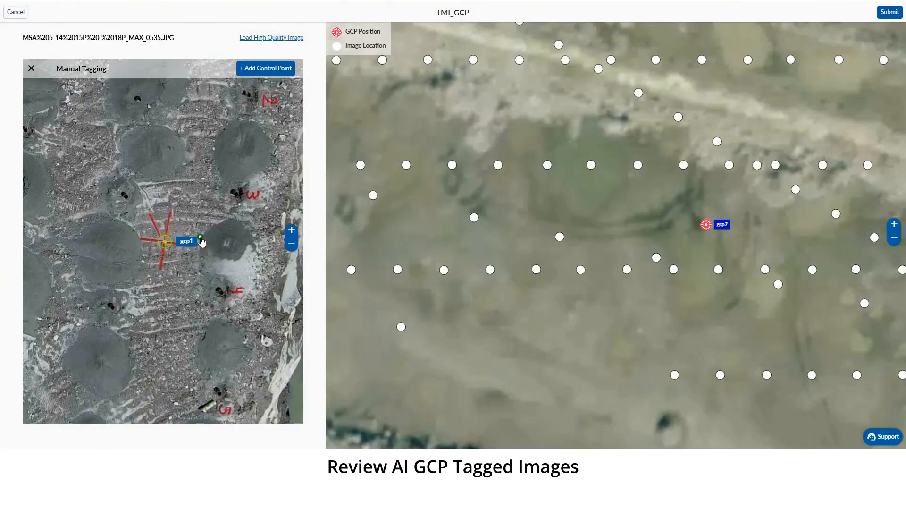
{"action": "left_click", "coordinate": [31, 68]}
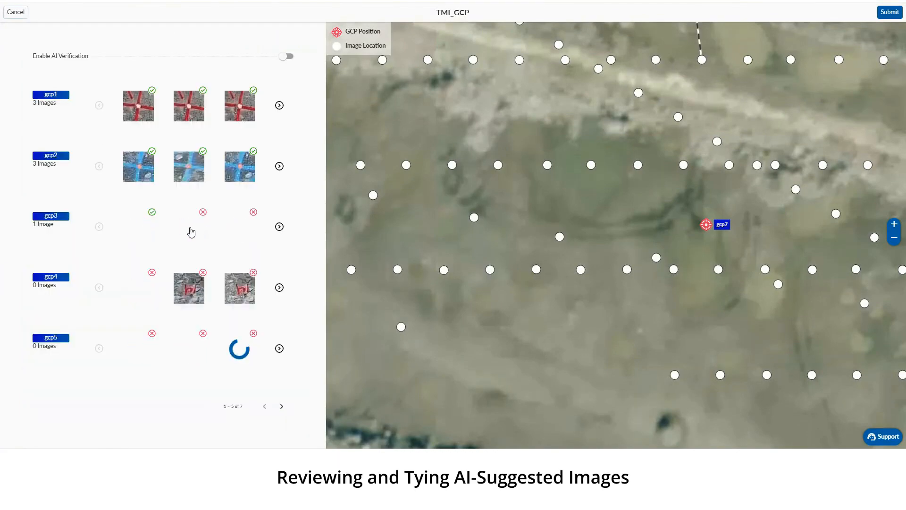
Align the gcp3 marker with the blue cross's centre in image MAX_0373 and enable gcp3 there and in its third suggested image
{"action": "left_click", "coordinate": [188, 228]}
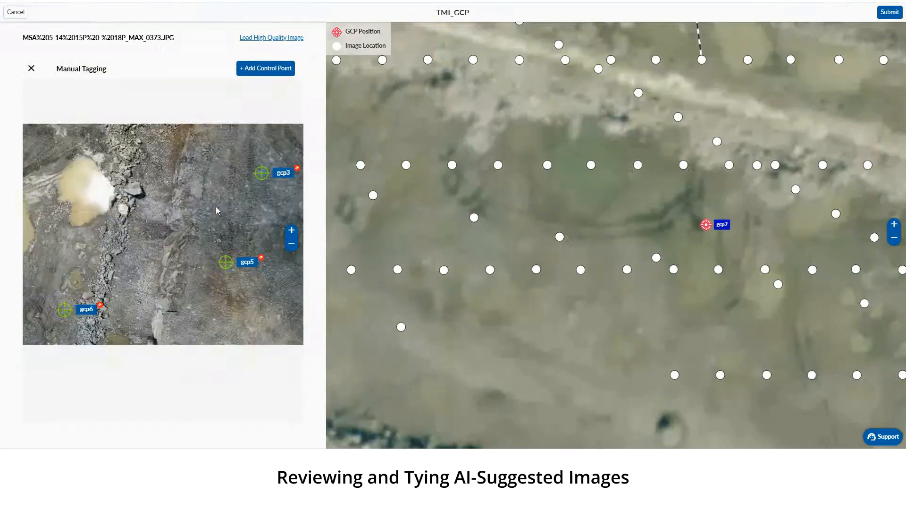
{"action": "mouse_move", "coordinate": [213, 174]}
{"action": "left_mouse_down"}
{"action": "mouse_move", "coordinate": [176, 208]}
{"action": "mouse_move", "coordinate": [189, 299]}
{"action": "left_mouse_up"}
{"action": "scroll", "coordinate": [178, 200], "scroll_direction": "up", "scroll_amount": 10}
{"action": "scroll", "coordinate": [189, 299], "scroll_direction": "up", "scroll_amount": 3}
{"action": "left_click_drag", "start_coordinate": [202, 232], "coordinate": [117, 269]}
{"action": "scroll", "coordinate": [117, 269], "scroll_direction": "up", "scroll_amount": 5}
{"action": "mouse_move", "coordinate": [165, 242]}
{"action": "left_mouse_down"}
{"action": "mouse_move", "coordinate": [101, 276]}
{"action": "mouse_move", "coordinate": [111, 271]}
{"action": "left_mouse_up"}
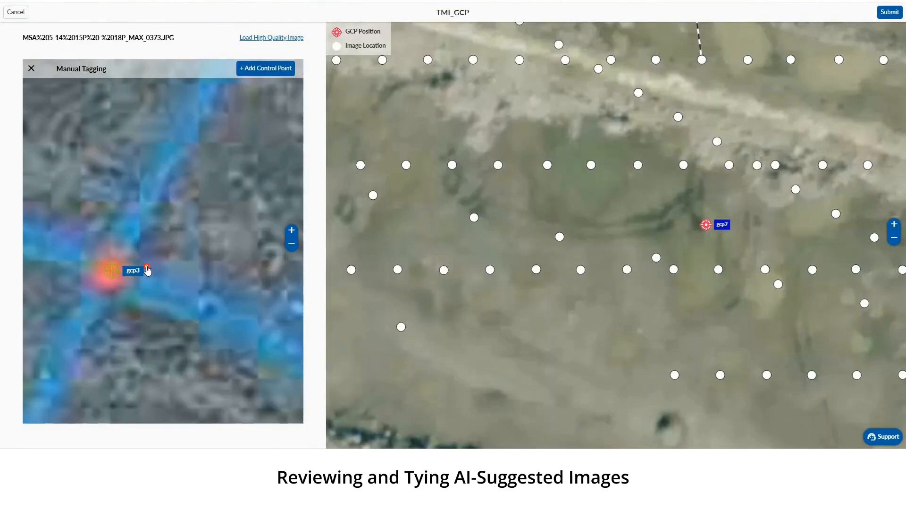
{"action": "left_click", "coordinate": [30, 69]}
{"action": "left_click", "coordinate": [244, 225]}
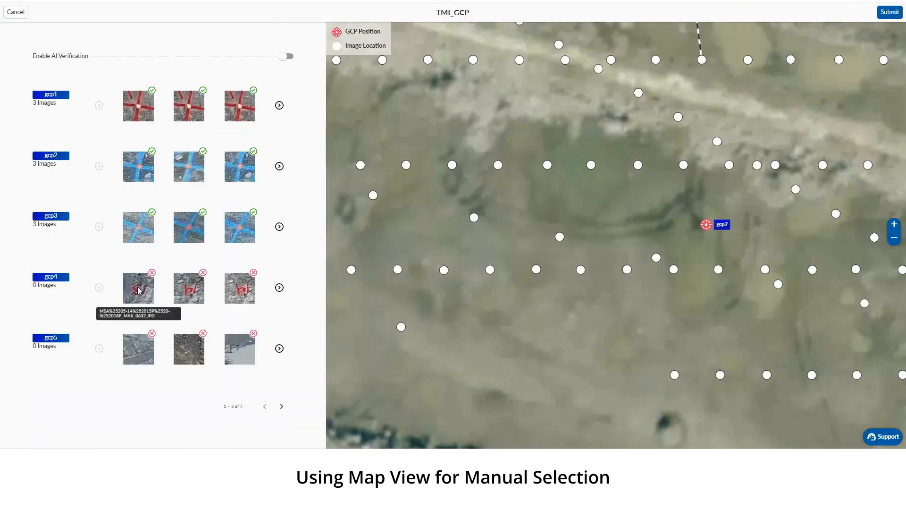
In gcp4's first suggested image, MAX_0632, move the marker from the painted number onto the neighbouring pile and inspect its surroundings
{"action": "left_click", "coordinate": [140, 287]}
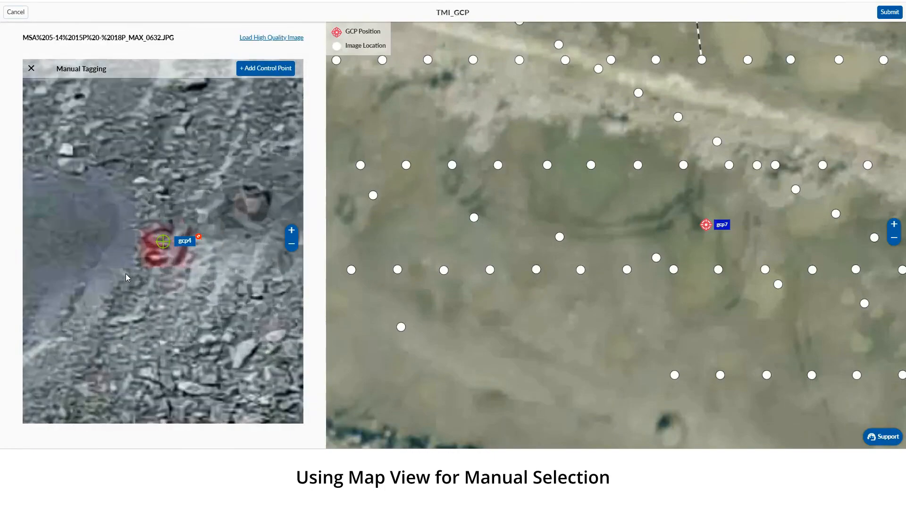
{"action": "left_click", "coordinate": [95, 250]}
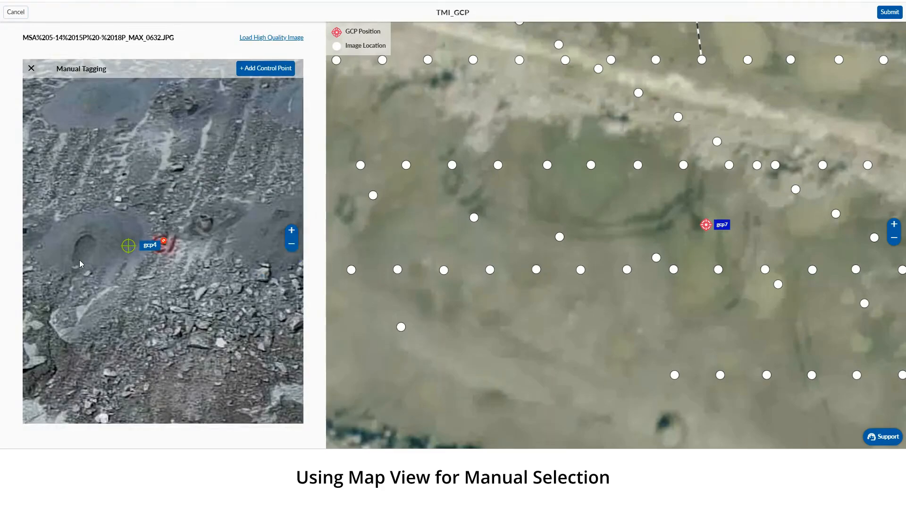
{"action": "left_click_drag", "start_coordinate": [78, 259], "coordinate": [235, 283]}
{"action": "scroll", "coordinate": [270, 279], "scroll_direction": "down", "scroll_amount": 4}
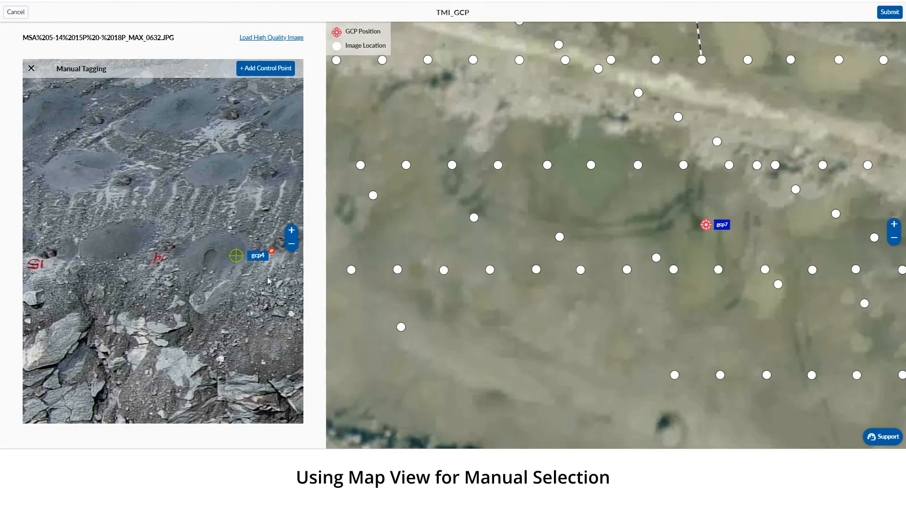
{"action": "scroll", "coordinate": [209, 265], "scroll_direction": "up", "scroll_amount": 2}
{"action": "left_click_drag", "start_coordinate": [227, 294], "coordinate": [128, 283]}
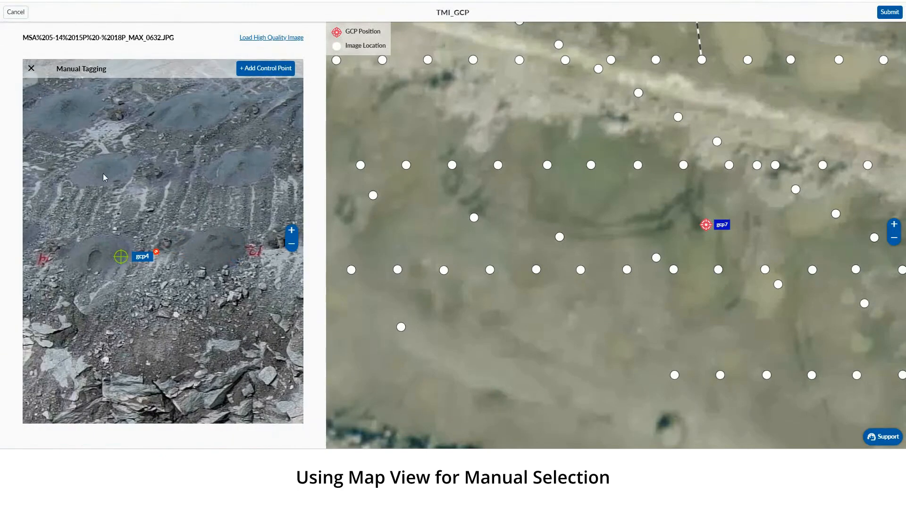
{"action": "left_click", "coordinate": [31, 69]}
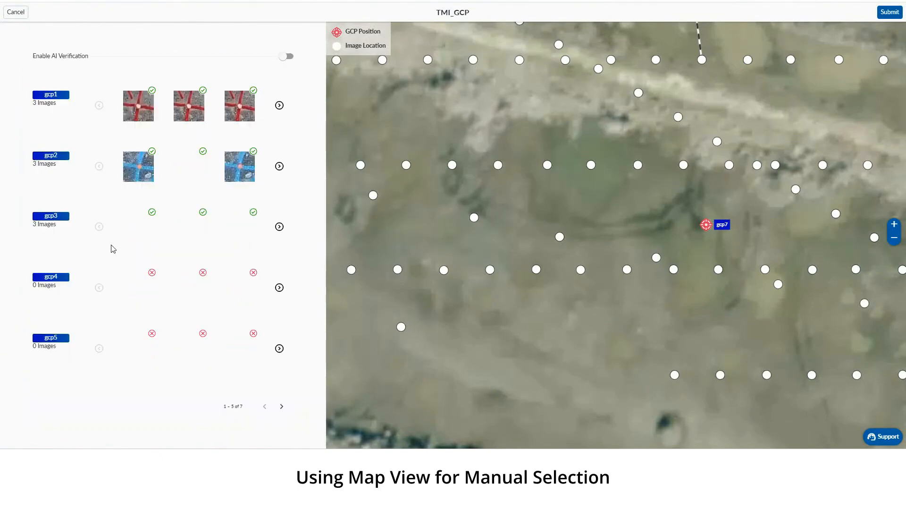
On the map, find gcp4, open the nearby image MAX_0337 and locate the painted blue cross in it
{"action": "scroll", "coordinate": [579, 255], "scroll_direction": "down", "scroll_amount": 3}
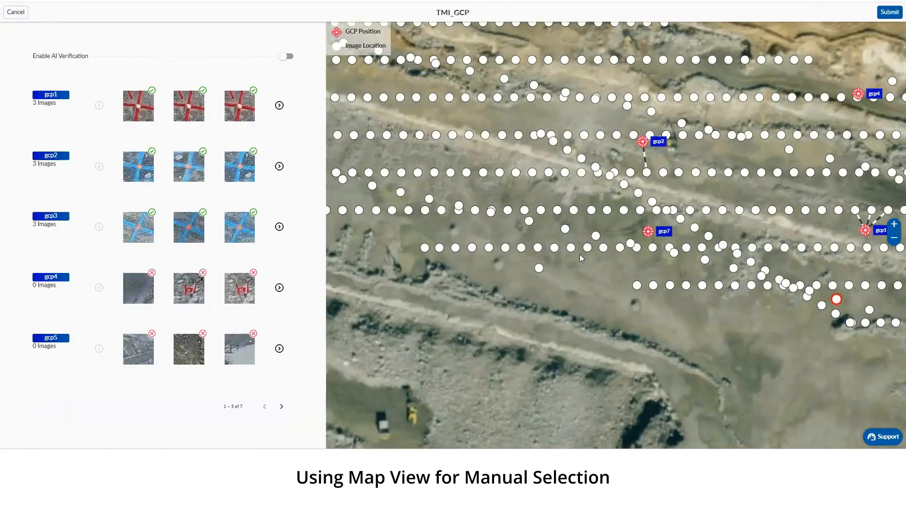
{"action": "scroll", "coordinate": [618, 231], "scroll_direction": "up", "scroll_amount": 3}
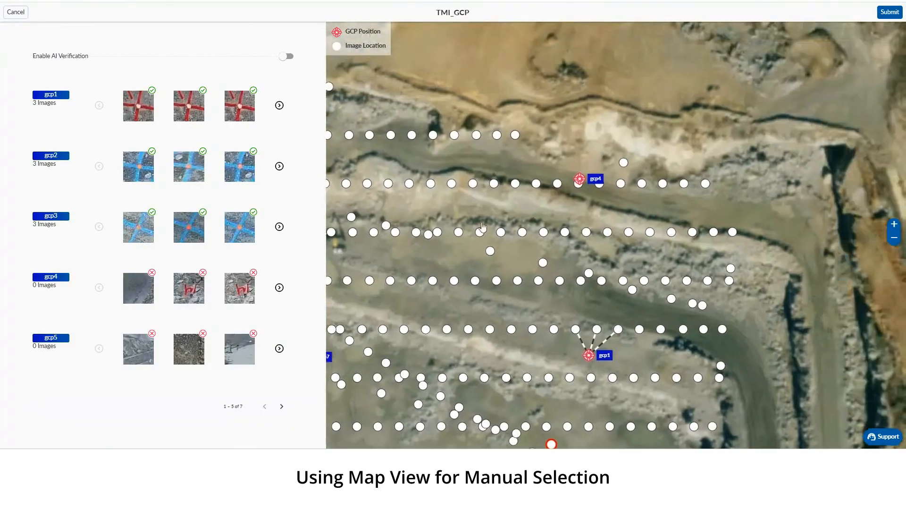
{"action": "scroll", "coordinate": [571, 184], "scroll_direction": "up", "scroll_amount": 3}
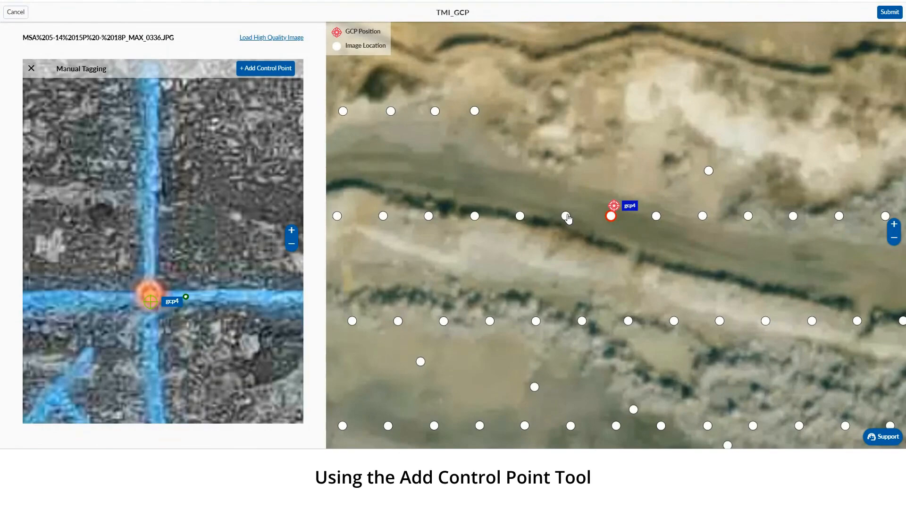
{"action": "left_click", "coordinate": [566, 216]}
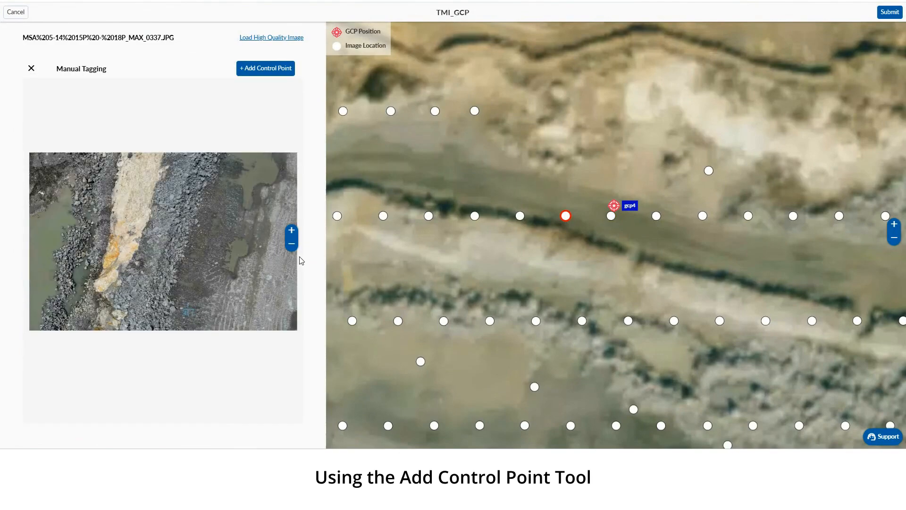
{"action": "scroll", "coordinate": [201, 295], "scroll_direction": "up", "scroll_amount": 5}
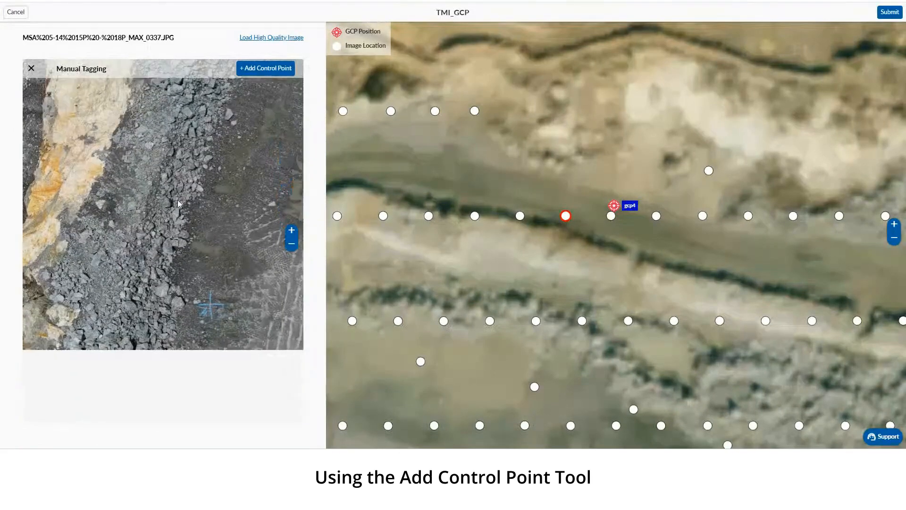
{"action": "scroll", "coordinate": [236, 321], "scroll_direction": "up", "scroll_amount": 5}
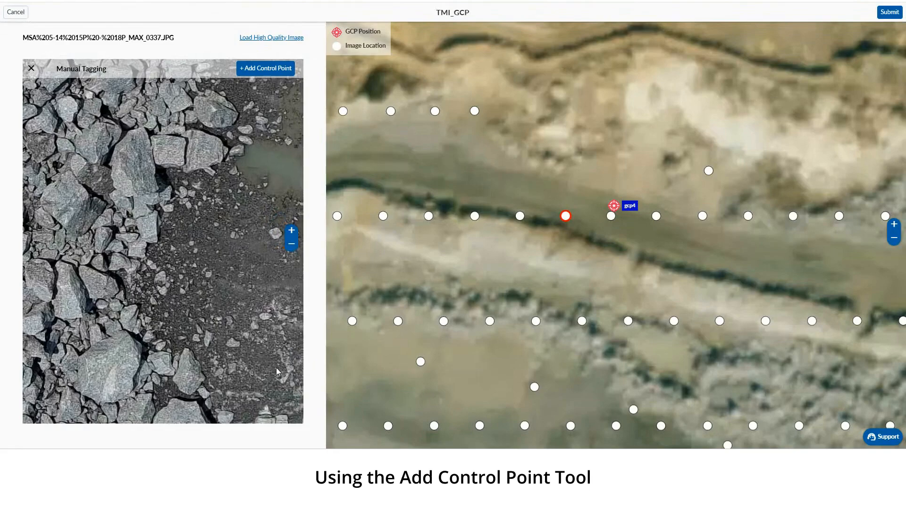
{"action": "left_click_drag", "start_coordinate": [135, 206], "coordinate": [100, 162]}
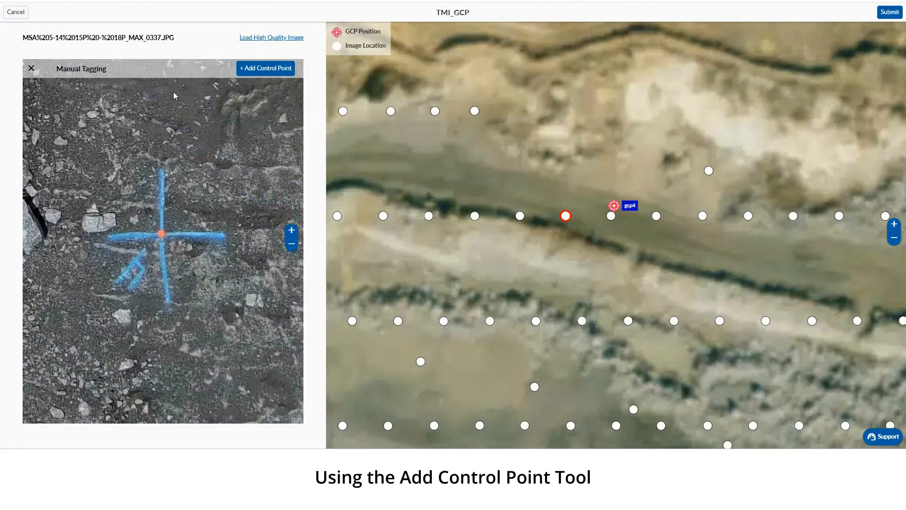
Add a control point on the centre of the blue cross in image MAX_0337 and save it with the label gcp4
{"action": "left_click", "coordinate": [255, 71]}
{"action": "scroll", "coordinate": [154, 225], "scroll_direction": "up", "scroll_amount": 5}
{"action": "left_click", "coordinate": [163, 227]}
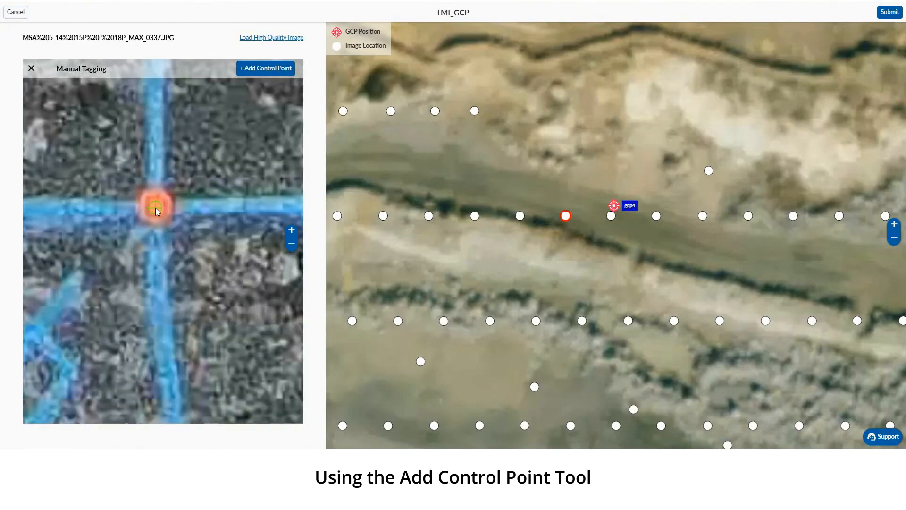
{"action": "left_click", "coordinate": [156, 208]}
{"action": "left_click", "coordinate": [202, 222]}
{"action": "left_click", "coordinate": [192, 309]}
{"action": "left_click", "coordinate": [236, 222]}
Tag gcp4 on the blue cross's centre in image MAX_0335 and review the manually added images at the end of gcp4's list
{"action": "left_click", "coordinate": [656, 217]}
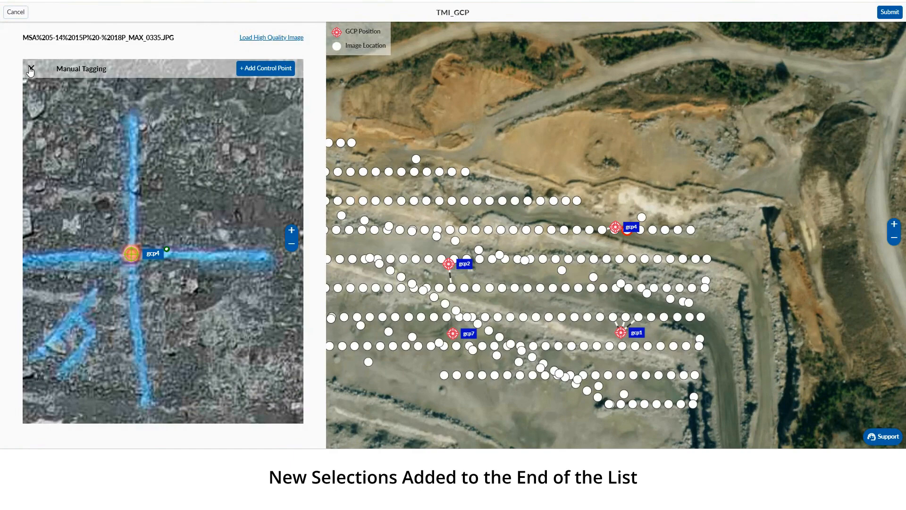
{"action": "left_click", "coordinate": [31, 69]}
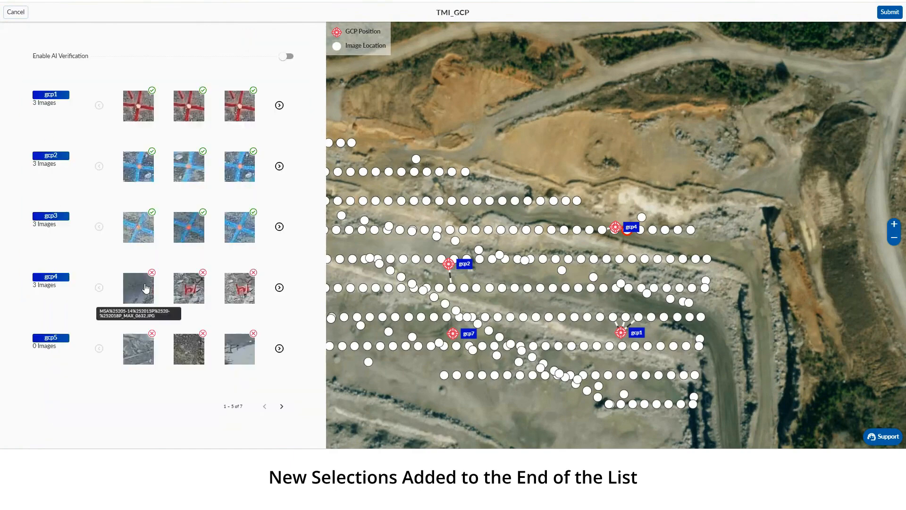
{"action": "left_click", "coordinate": [280, 290]}
{"action": "left_click", "coordinate": [280, 289]}
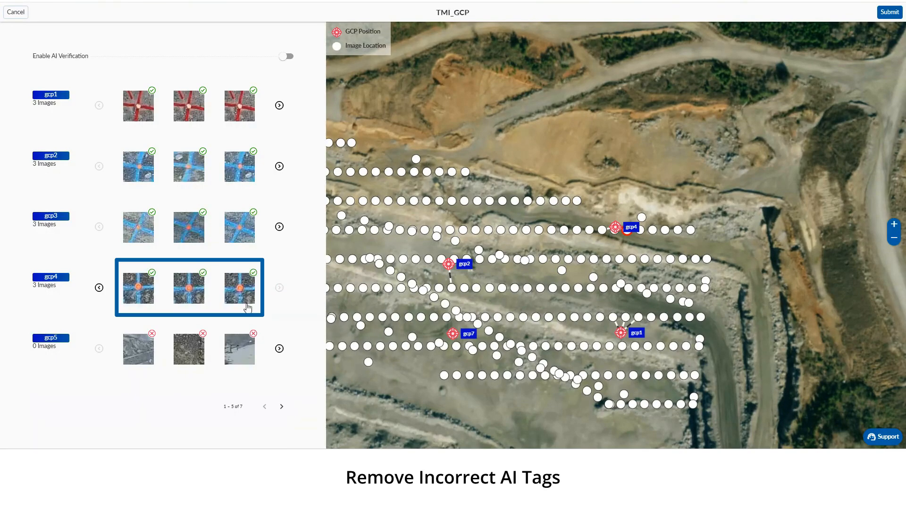
Open gcp5's first suggested image, switch to the neighbouring map image MAX_0219 and locate its blue cross marked 5
{"action": "left_click", "coordinate": [137, 355]}
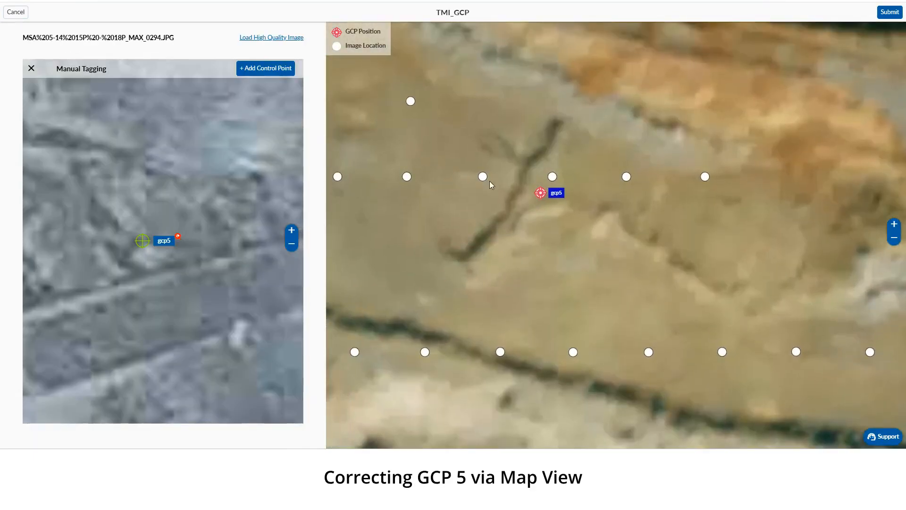
{"action": "left_click", "coordinate": [483, 177]}
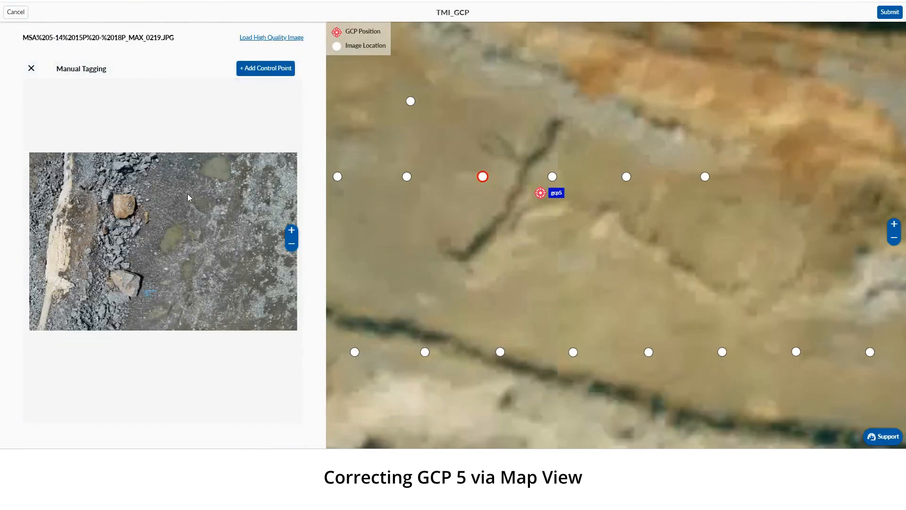
{"action": "scroll", "coordinate": [133, 294], "scroll_direction": "up", "scroll_amount": 1}
{"action": "left_click_drag", "start_coordinate": [130, 294], "coordinate": [167, 42]}
{"action": "scroll", "coordinate": [161, 179], "scroll_direction": "up", "scroll_amount": 1}
{"action": "scroll", "coordinate": [161, 182], "scroll_direction": "up", "scroll_amount": 1}
{"action": "left_click_drag", "start_coordinate": [165, 172], "coordinate": [105, 386]}
{"action": "scroll", "coordinate": [159, 255], "scroll_direction": "up", "scroll_amount": 1}
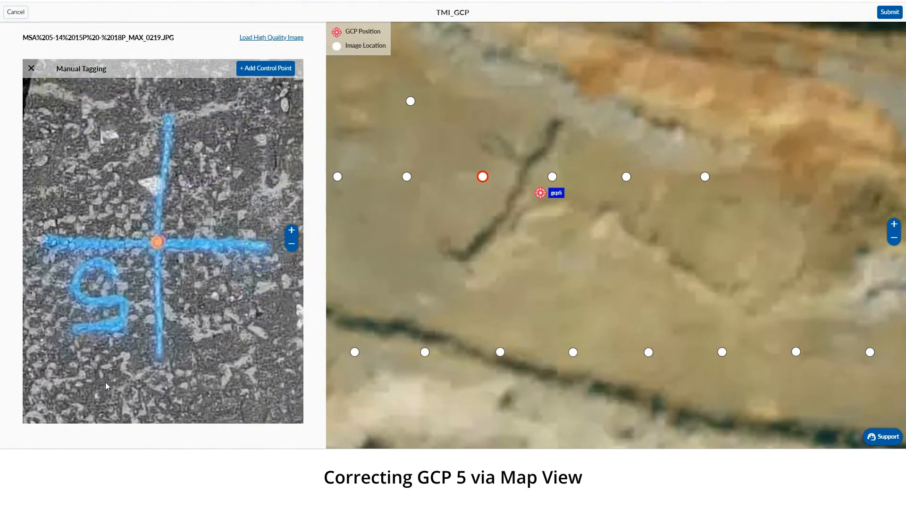
Add a control point on the cross's centre in image MAX_0219 and save it with the label gcp5
{"action": "left_click", "coordinate": [267, 69]}
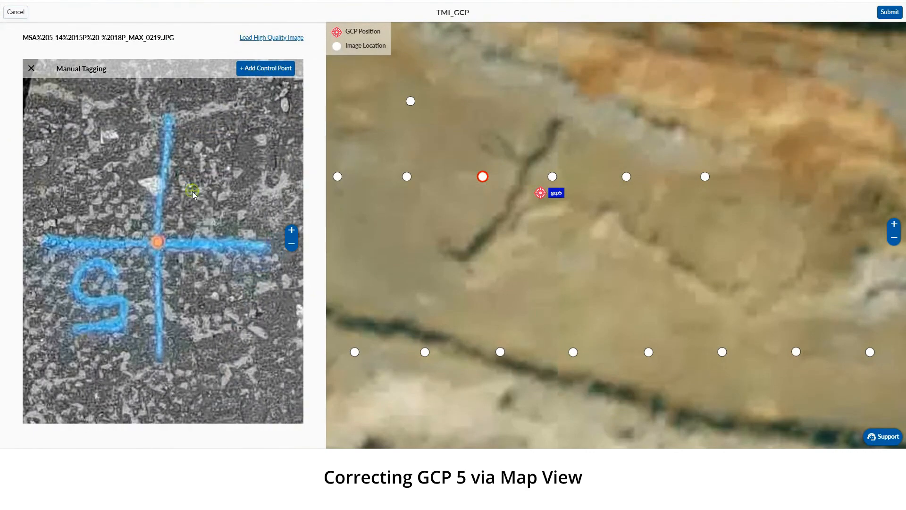
{"action": "left_click", "coordinate": [157, 243]}
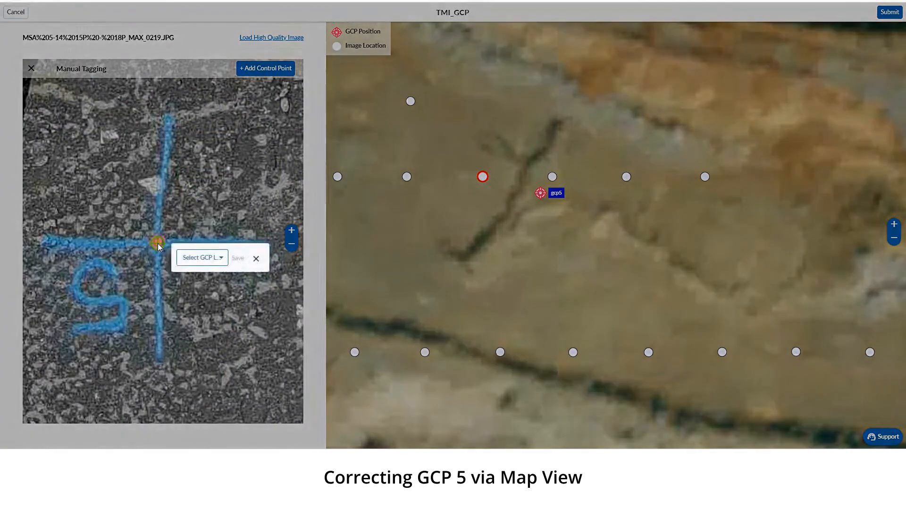
{"action": "left_click", "coordinate": [189, 257]}
{"action": "left_click", "coordinate": [194, 360]}
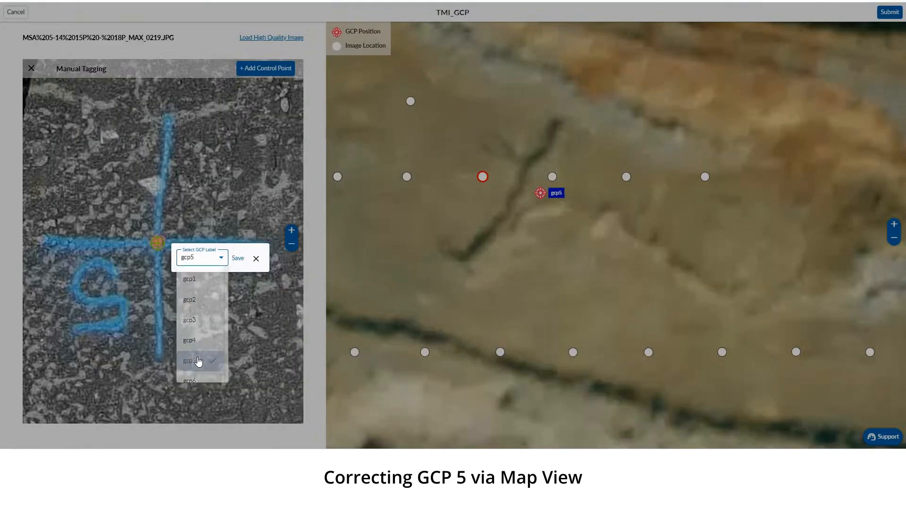
{"action": "left_click", "coordinate": [238, 259]}
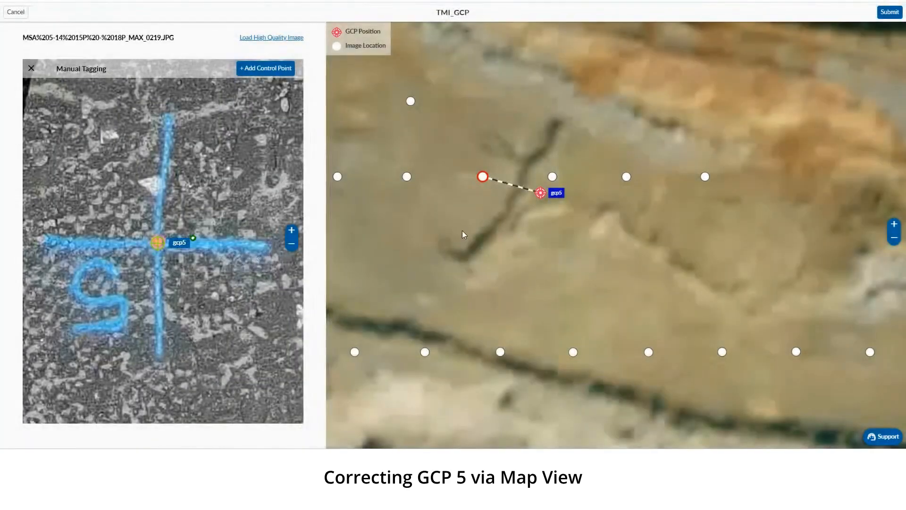
Tag gcp5 on the blue cross's centre in image MAX_0218 and open the adjacent image MAX_0217
{"action": "left_click", "coordinate": [549, 176]}
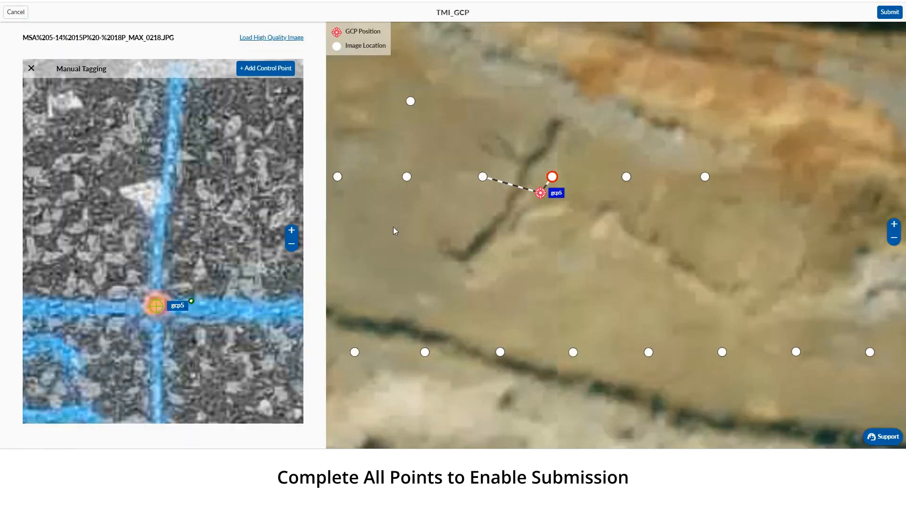
{"action": "left_click", "coordinate": [626, 176]}
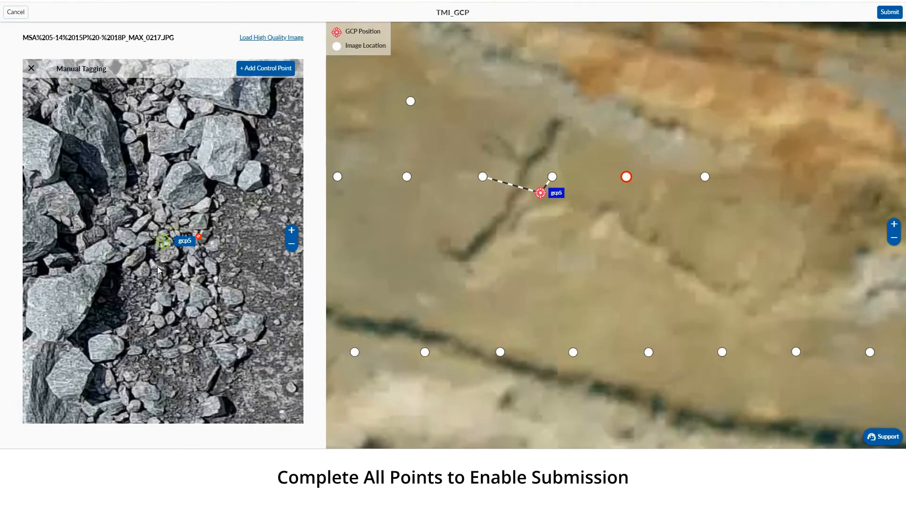
{"action": "scroll", "coordinate": [158, 271], "scroll_direction": "down", "scroll_amount": 5}
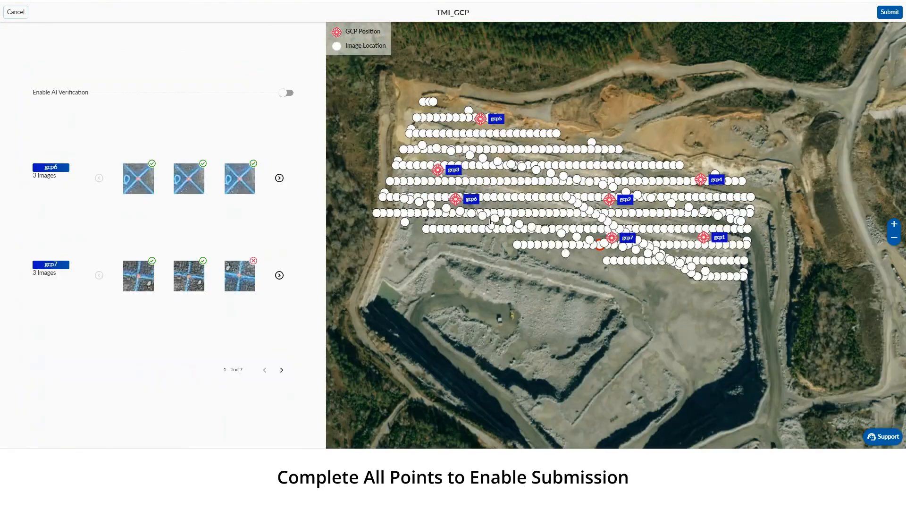
Submit the tagged GCP project for processing, confirm the submission and return to the dashboard
{"action": "left_click", "coordinate": [890, 12]}
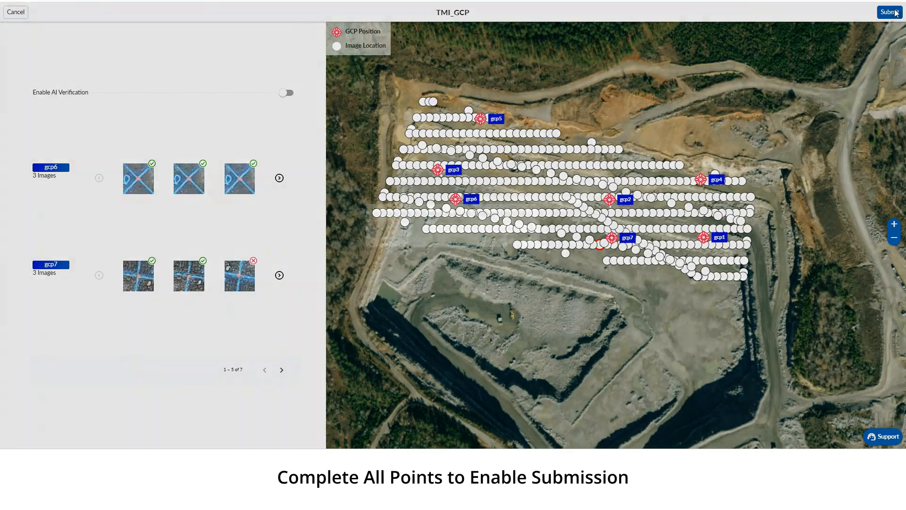
{"action": "left_click", "coordinate": [529, 236]}
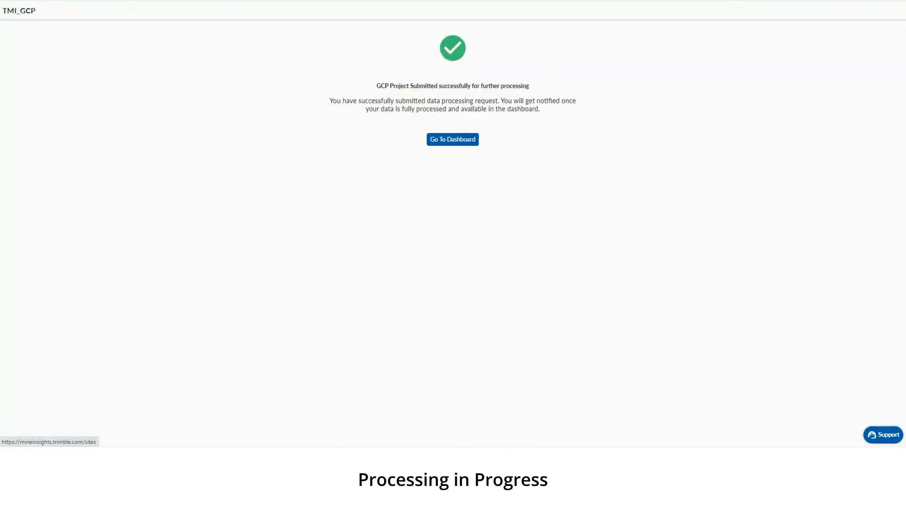
{"action": "left_click", "coordinate": [452, 139]}
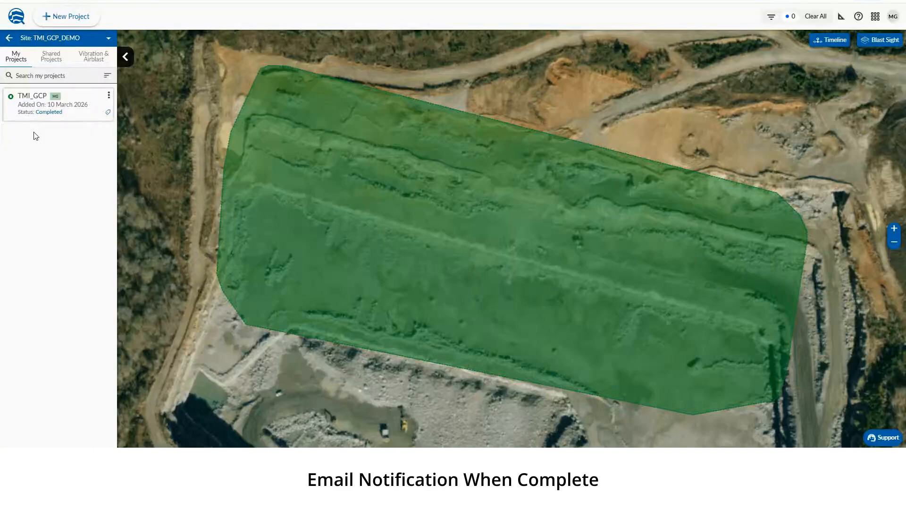
Open the processed TMI_GCP project, inspect its 3D model from a tilted angle and return to the 2D view
{"action": "left_click", "coordinate": [27, 99]}
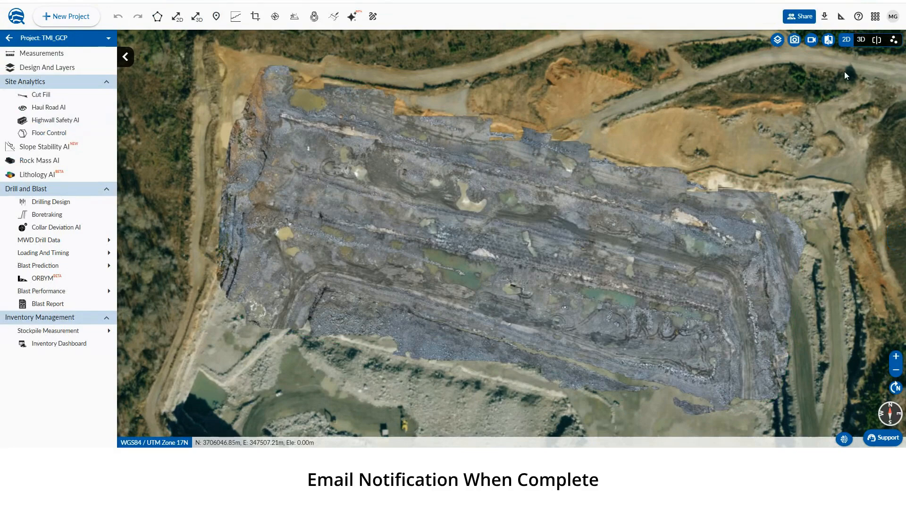
{"action": "left_click", "coordinate": [861, 39]}
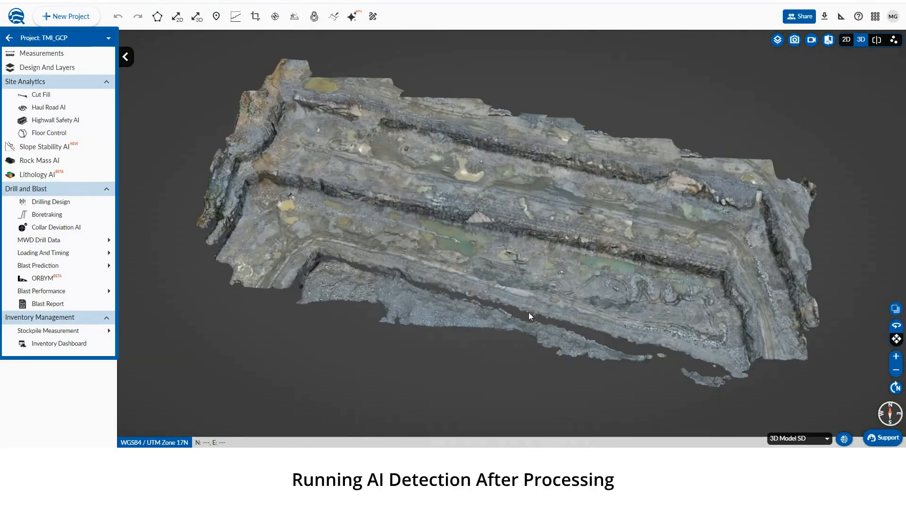
{"action": "left_click_drag", "start_coordinate": [528, 313], "coordinate": [509, 250]}
{"action": "mouse_move", "coordinate": [512, 272]}
{"action": "left_mouse_down"}
{"action": "mouse_move", "coordinate": [506, 280]}
{"action": "mouse_move", "coordinate": [517, 284]}
{"action": "left_mouse_up"}
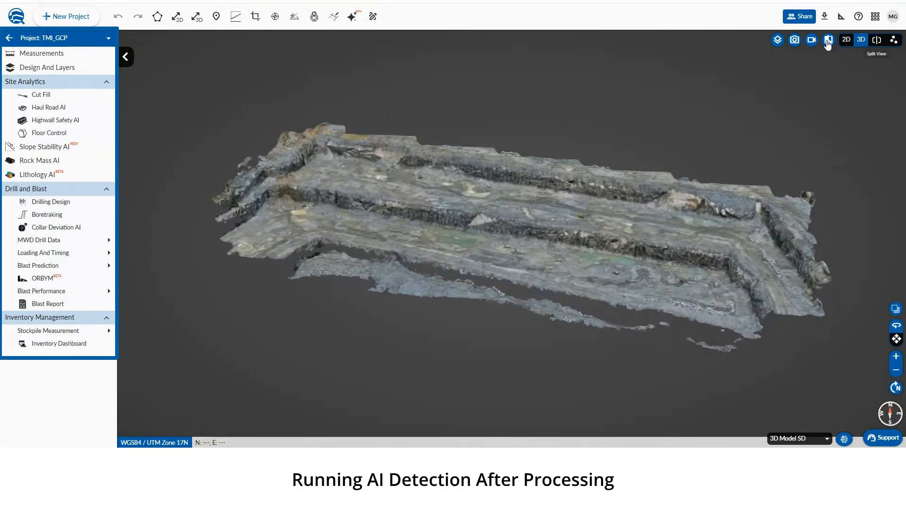
{"action": "left_click", "coordinate": [846, 40]}
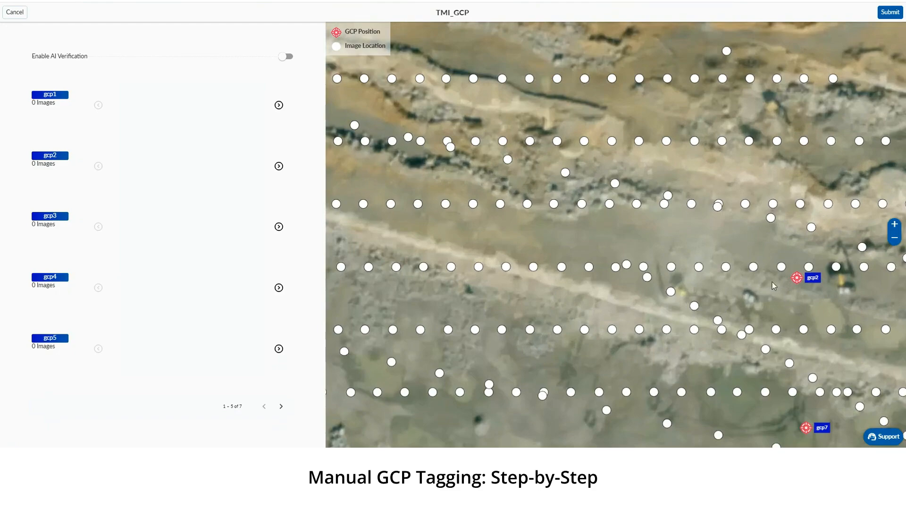
In the manual tagging map, find gcp3 and open the nearest image to its north, MAX_0293
{"action": "left_click_drag", "start_coordinate": [772, 282], "coordinate": [570, 263]}
{"action": "scroll", "coordinate": [568, 260], "scroll_direction": "down", "scroll_amount": 5}
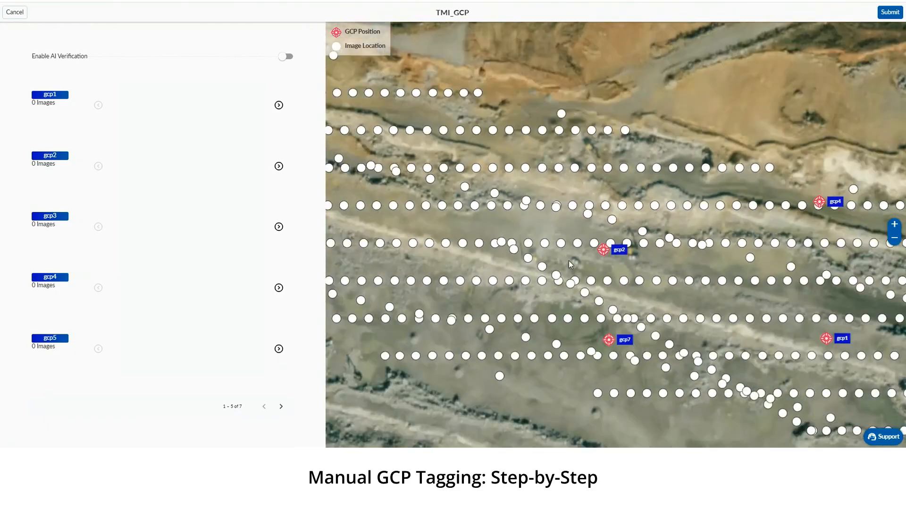
{"action": "scroll", "coordinate": [451, 246], "scroll_direction": "up", "scroll_amount": 3}
{"action": "scroll", "coordinate": [451, 246], "scroll_direction": "up", "scroll_amount": 3}
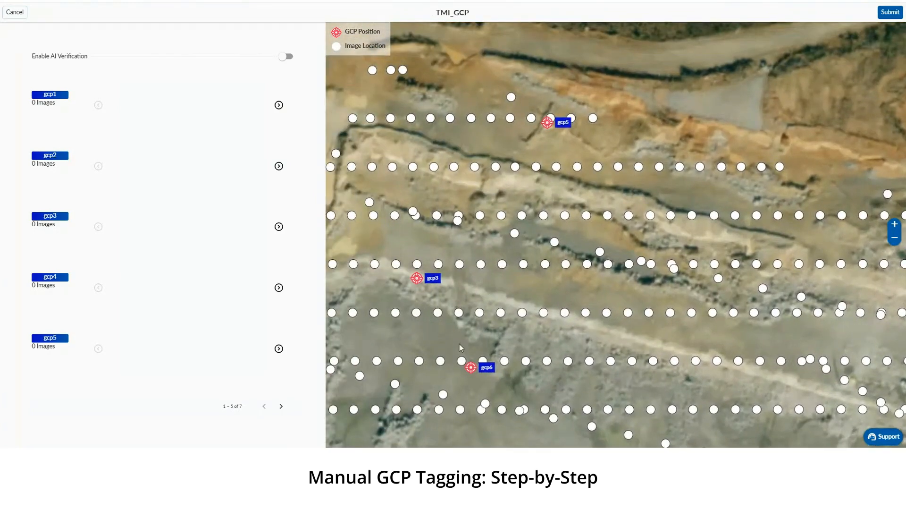
{"action": "left_click_drag", "start_coordinate": [460, 344], "coordinate": [532, 311]}
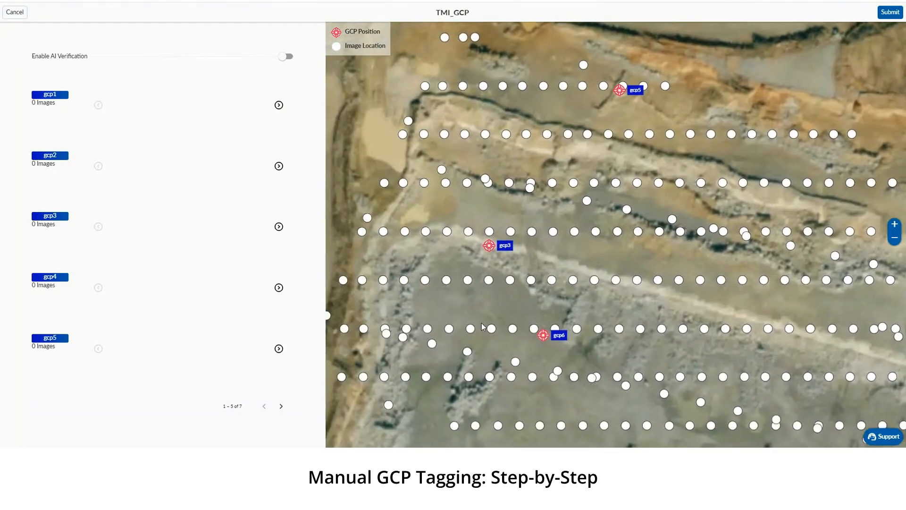
{"action": "scroll", "coordinate": [473, 239], "scroll_direction": "up", "scroll_amount": 3}
{"action": "left_click_drag", "start_coordinate": [446, 296], "coordinate": [619, 292]}
{"action": "scroll", "coordinate": [507, 242], "scroll_direction": "up", "scroll_amount": 3}
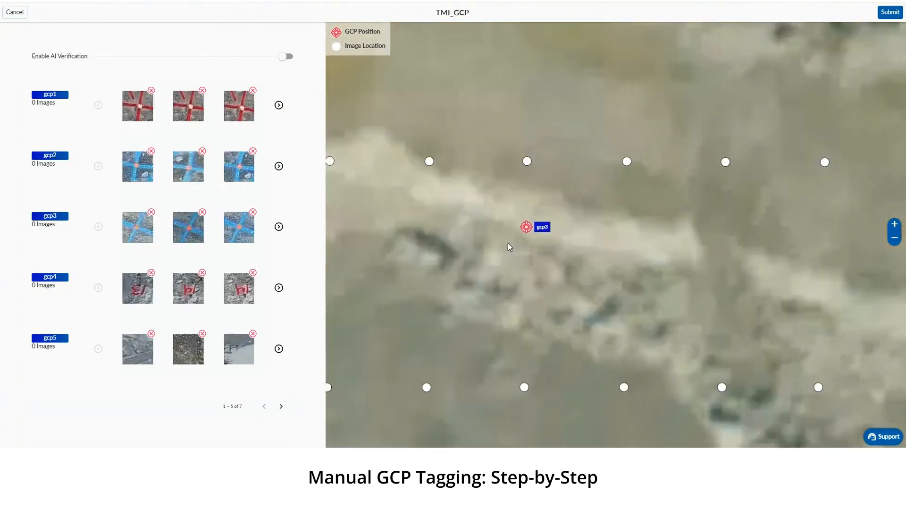
{"action": "left_click_drag", "start_coordinate": [461, 257], "coordinate": [562, 280]}
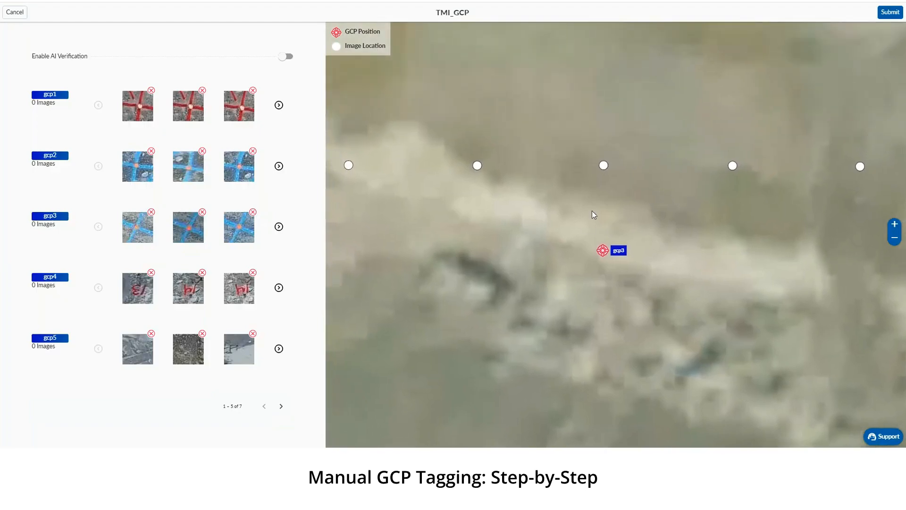
{"action": "left_click", "coordinate": [603, 166]}
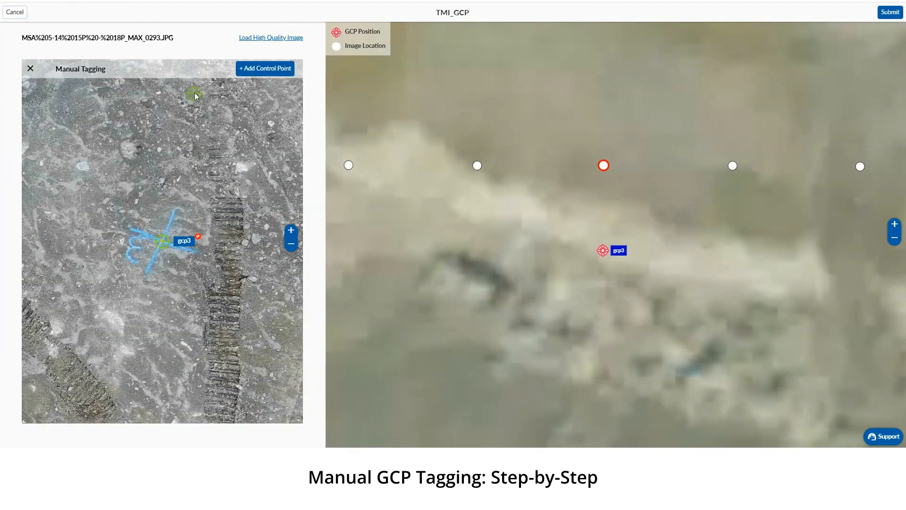
{"action": "mouse_move", "coordinate": [153, 208]}
{"action": "left_mouse_down"}
{"action": "mouse_move", "coordinate": [158, 234]}
{"action": "mouse_move", "coordinate": [159, 224]}
{"action": "left_mouse_up"}
{"action": "left_click", "coordinate": [158, 208]}
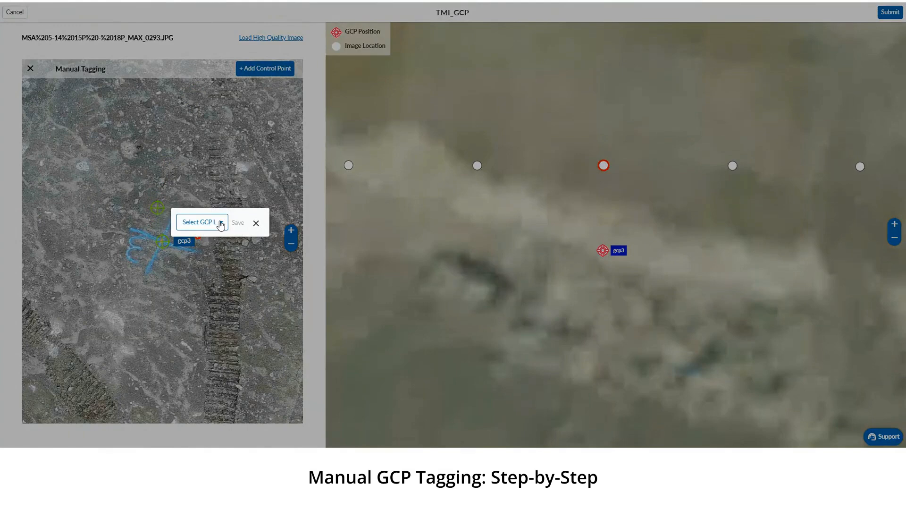
{"action": "left_click", "coordinate": [220, 224]}
{"action": "scroll", "coordinate": [199, 282], "scroll_direction": "down", "scroll_amount": 1}
{"action": "scroll", "coordinate": [199, 282], "scroll_direction": "up", "scroll_amount": 2}
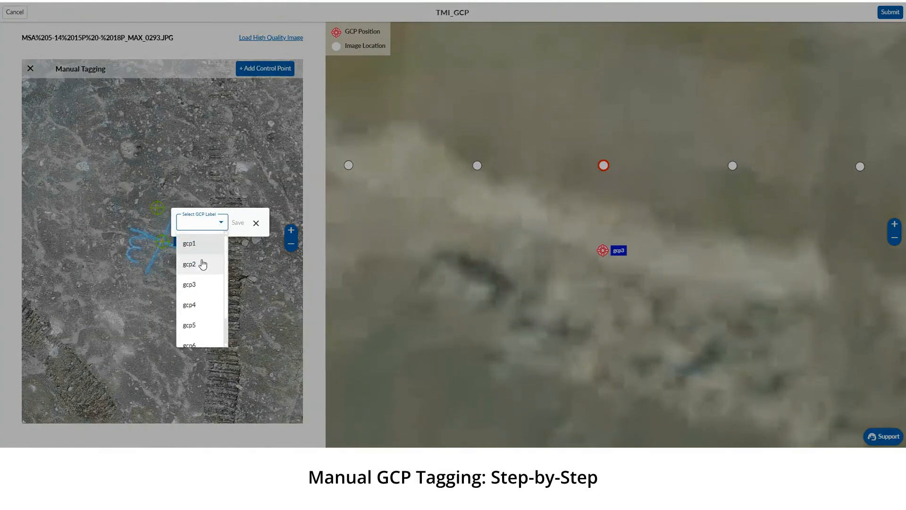
{"action": "left_click", "coordinate": [258, 226]}
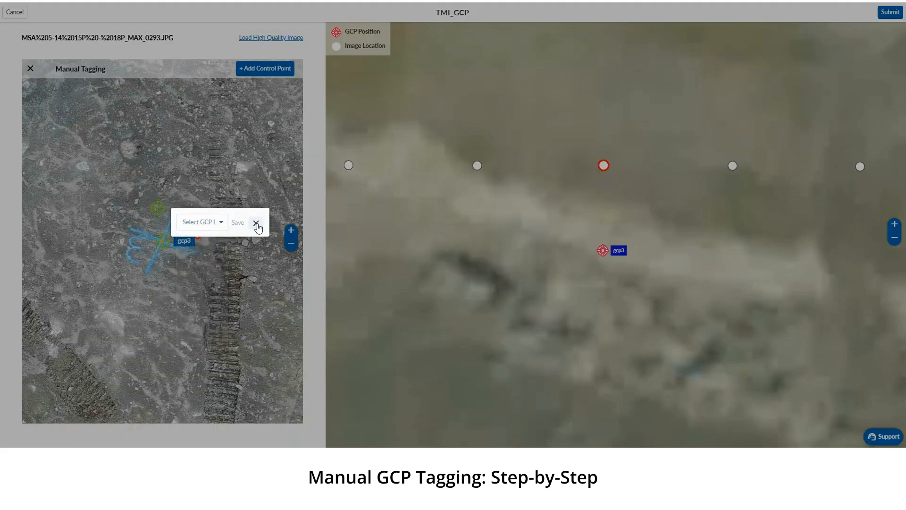
{"action": "left_click", "coordinate": [256, 224]}
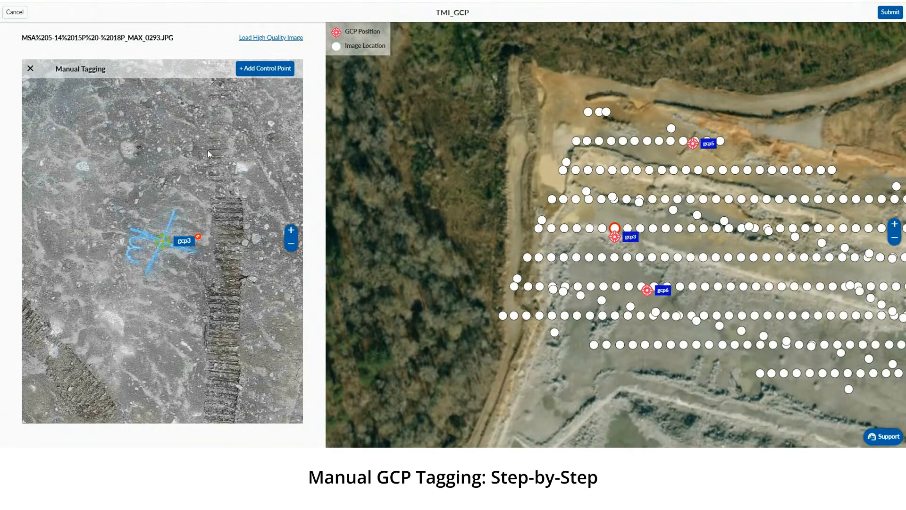
{"action": "left_click", "coordinate": [31, 69]}
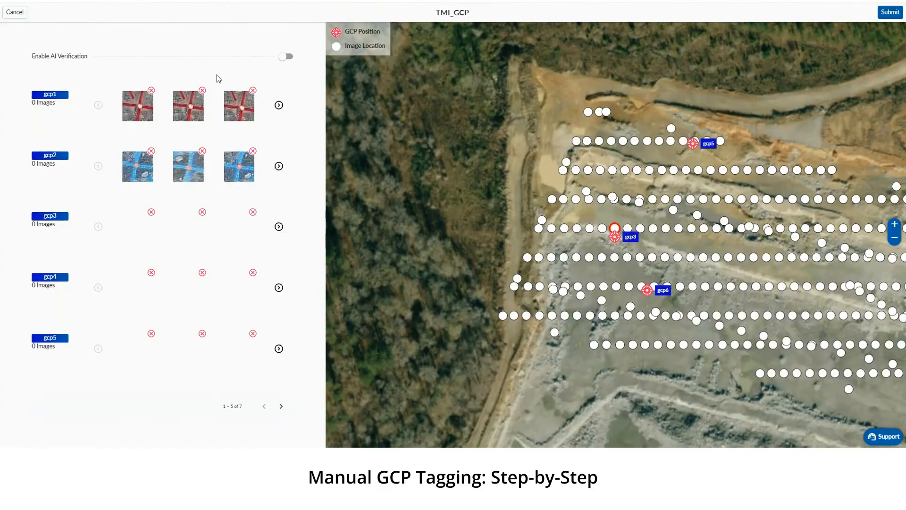